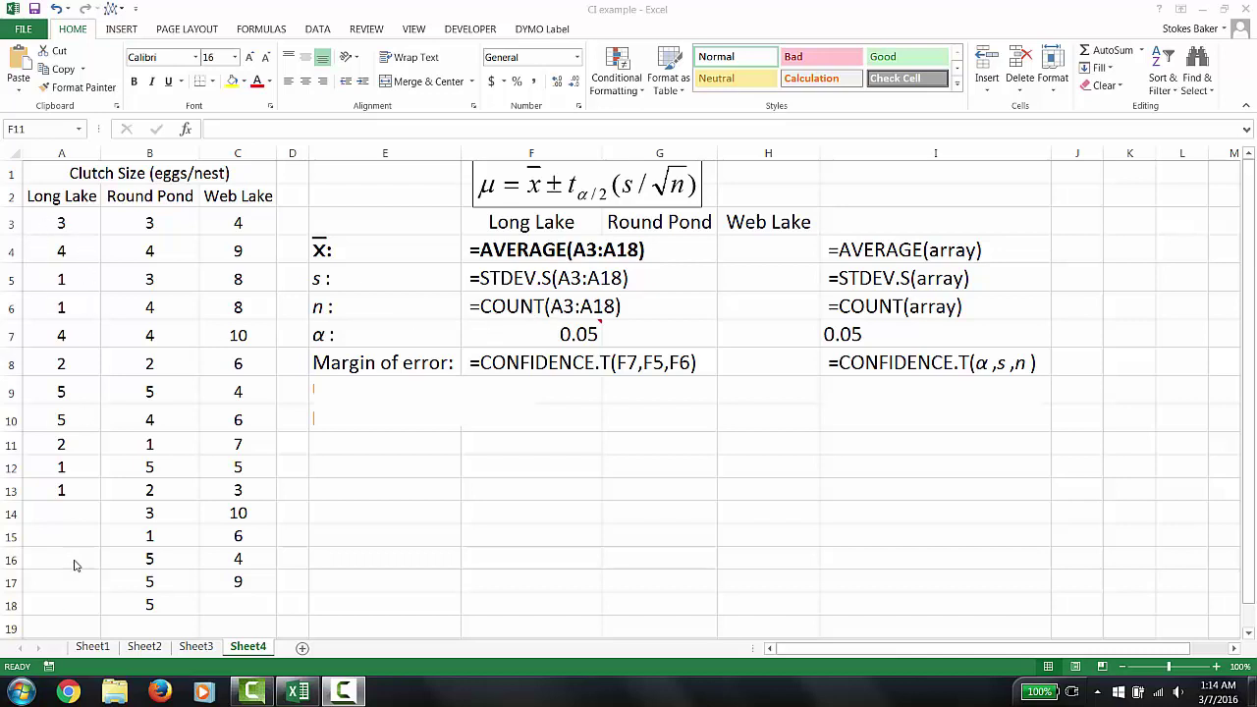
Go to the alpha value in F7 and view its comment.
key("Up")
key("Up")
key("Up")
key("Up")
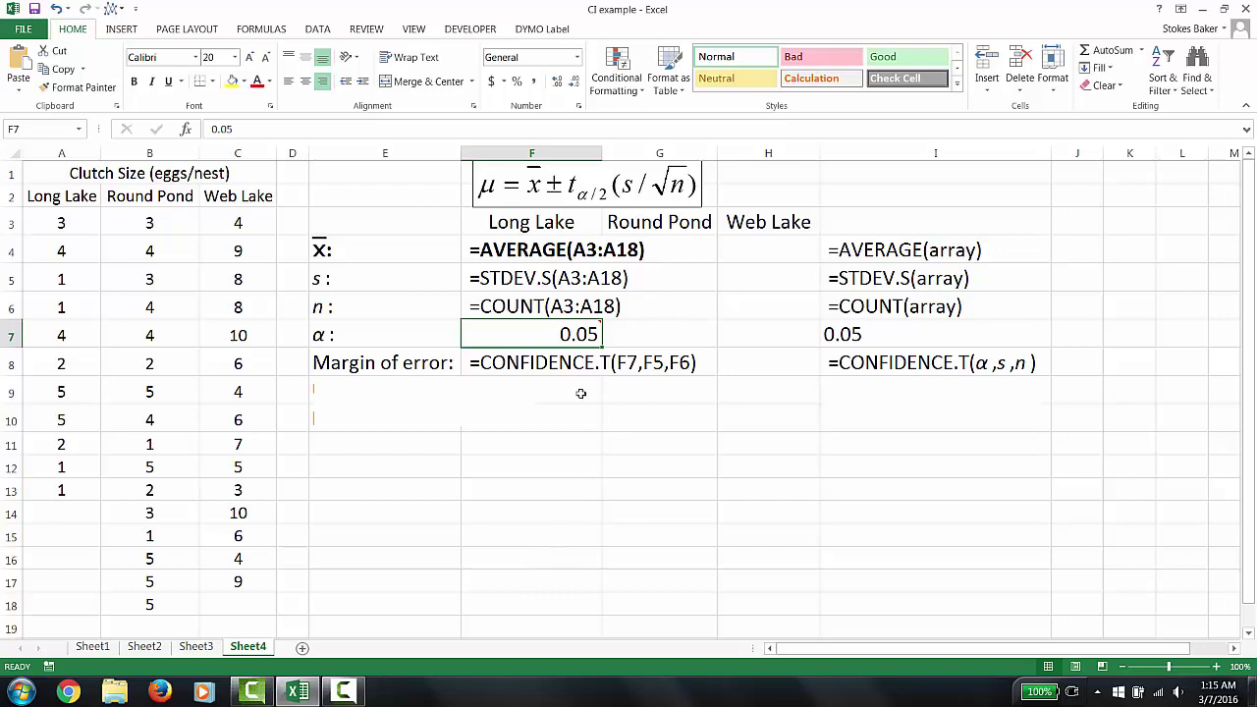
mouse_move(584, 327)
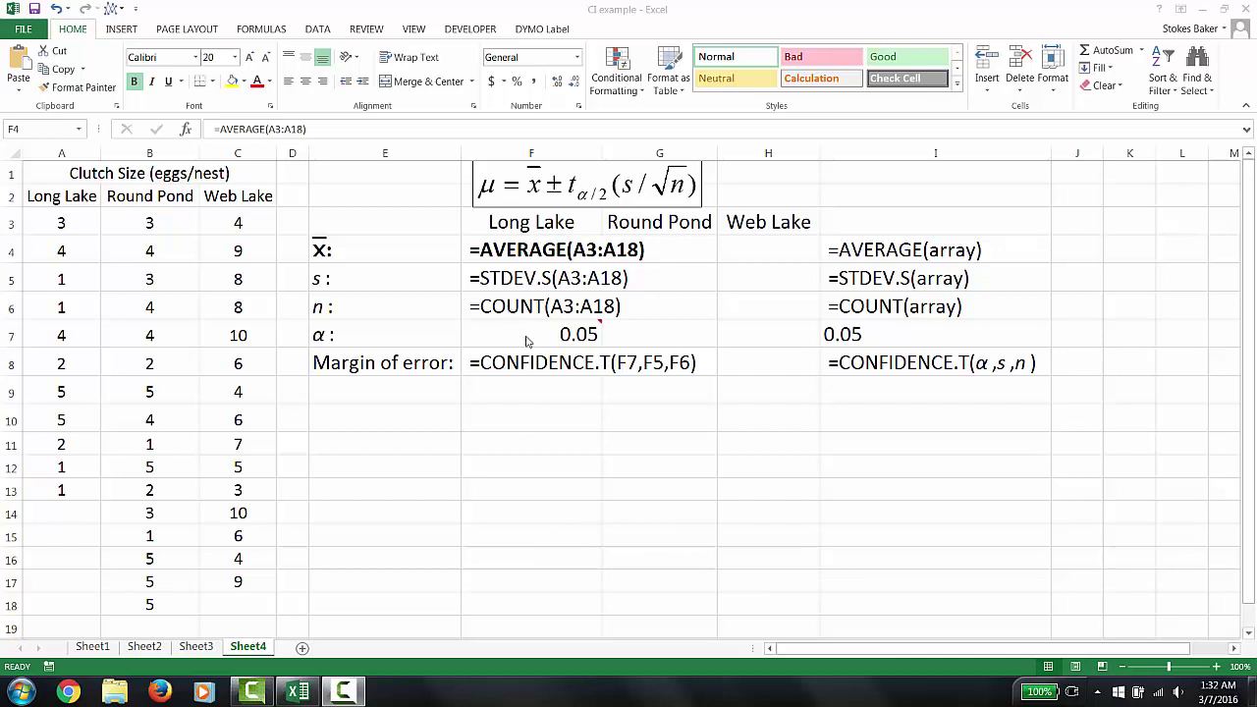
Turn the text entry for the Long Lake mean in F4 into the working formula =AVERAGE(A3:A18) and check its range.
left_click(470, 252)
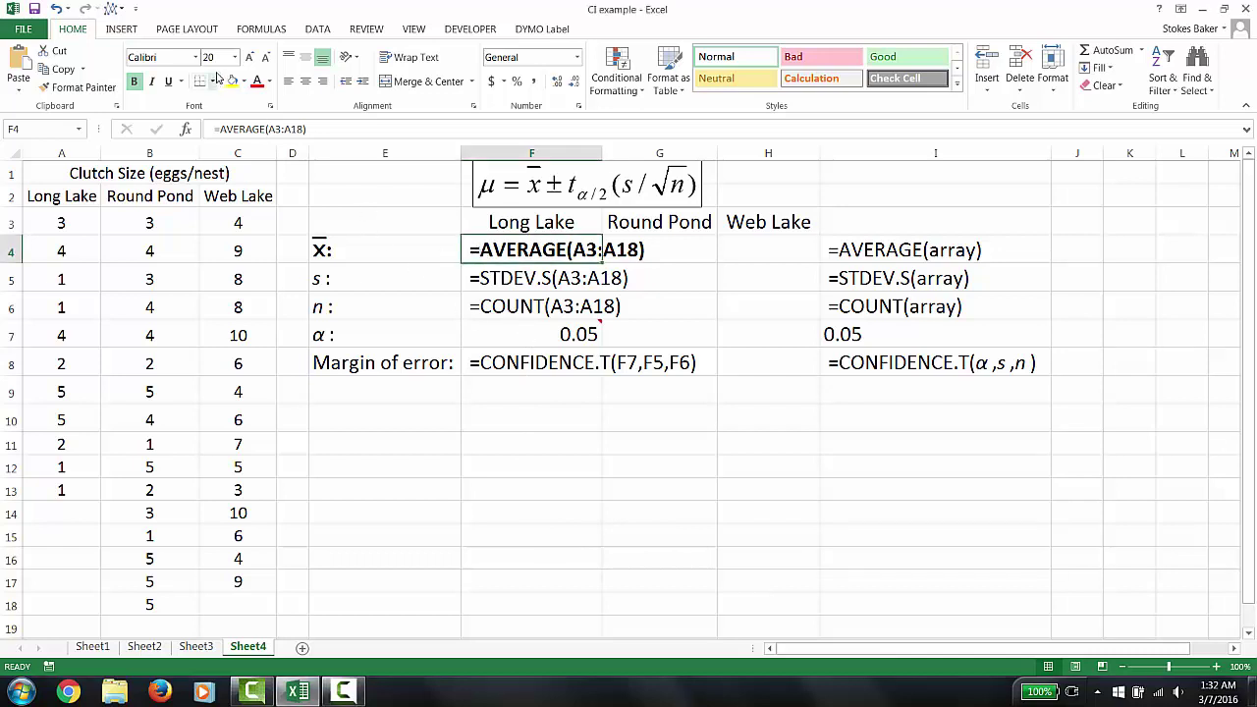
left_click(215, 128)
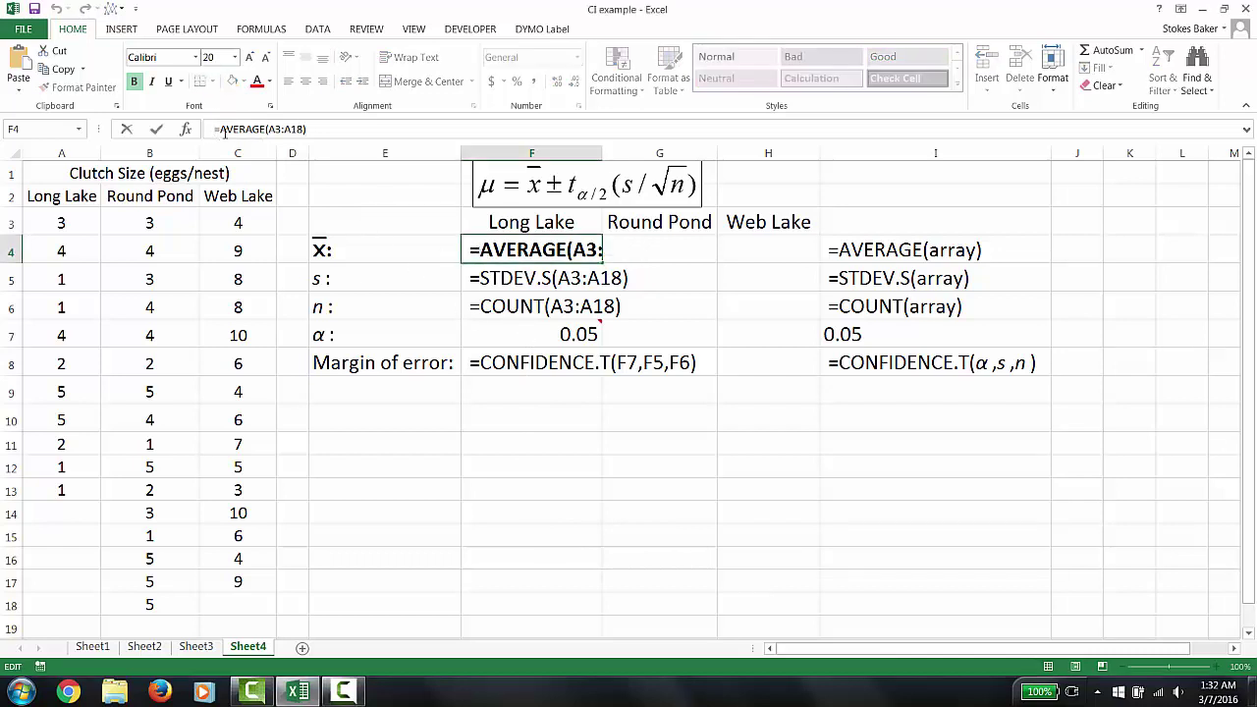
left_click(158, 133)
left_click(511, 468)
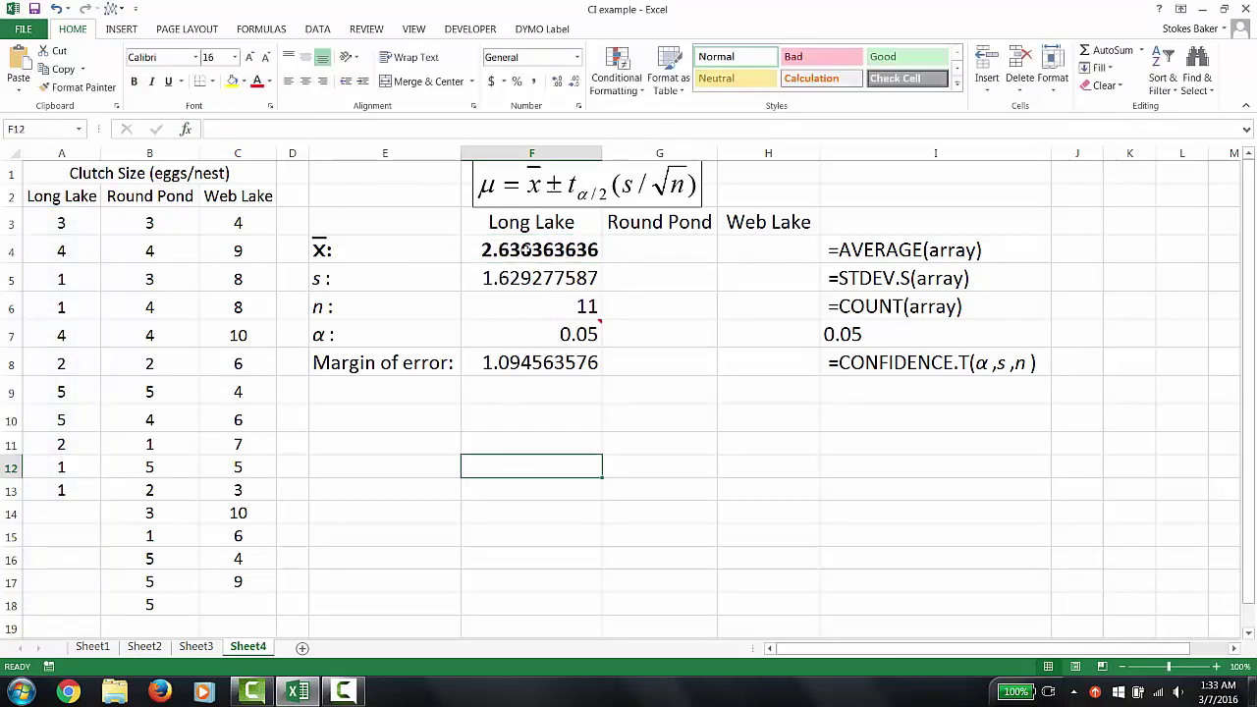
double_click(524, 250)
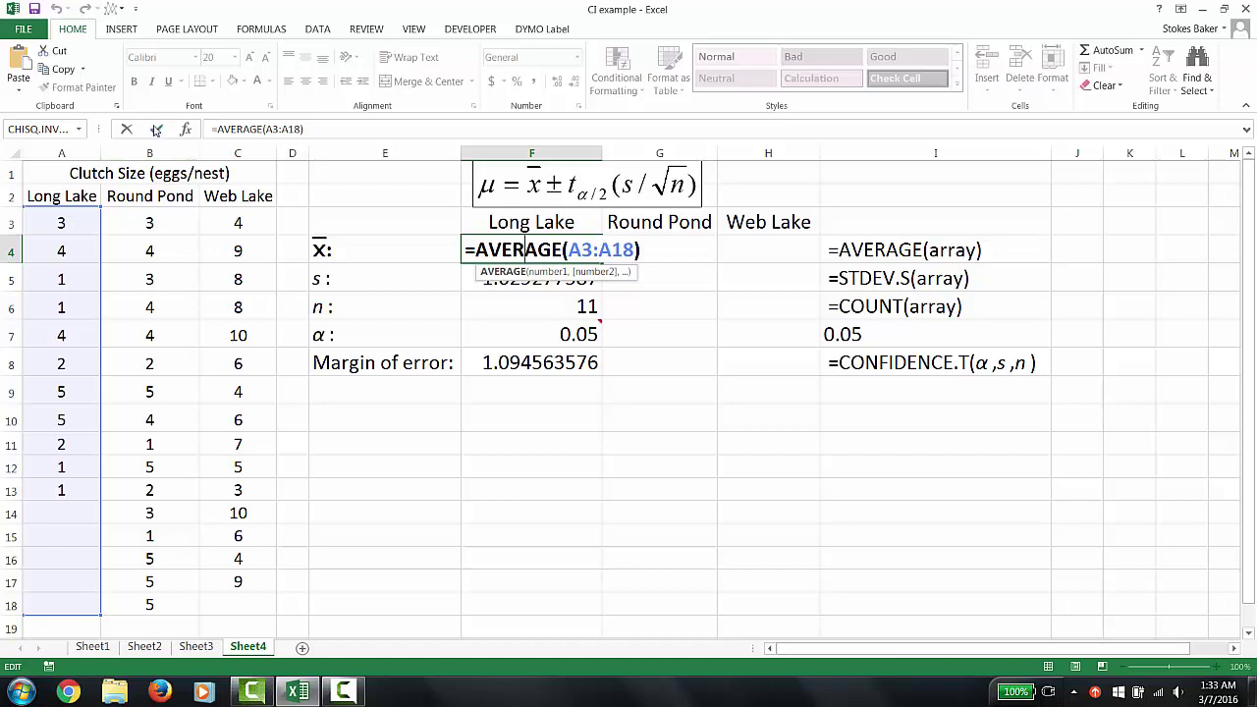
left_click(156, 129)
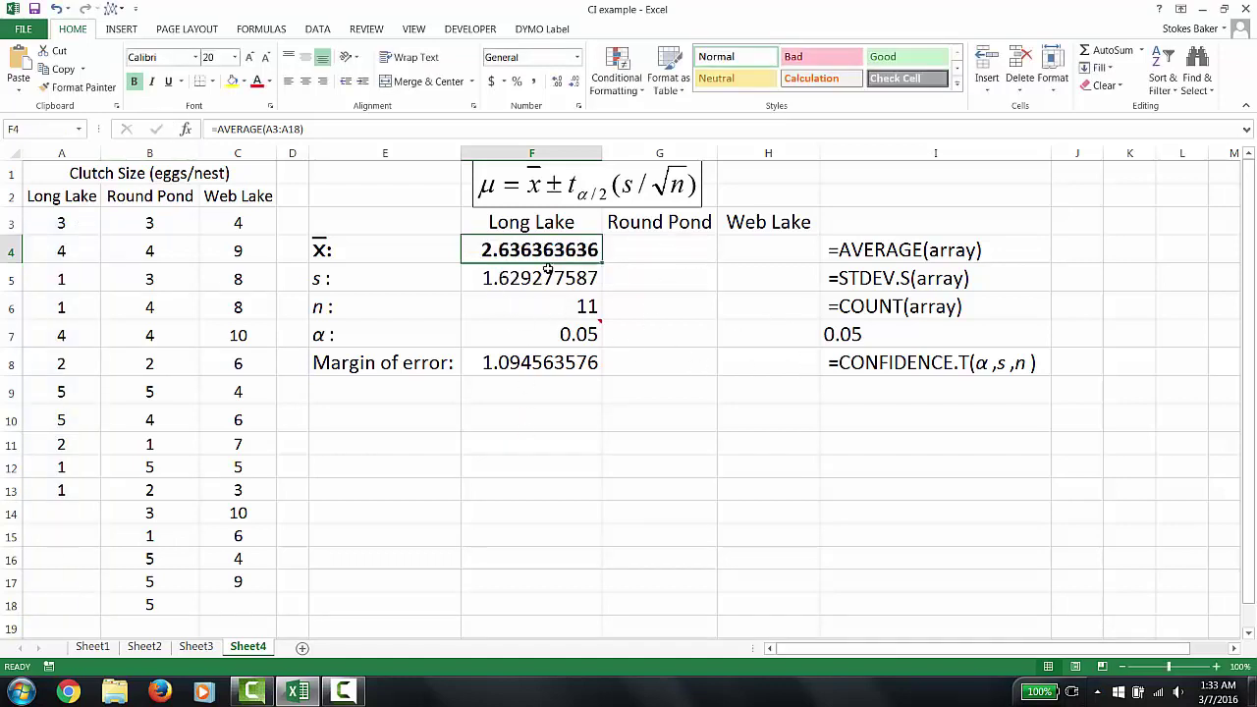
Fill the Long Lake statistics in F4:F8 across to the Round Pond and Web Lake columns.
left_click_drag(548, 252, 555, 363)
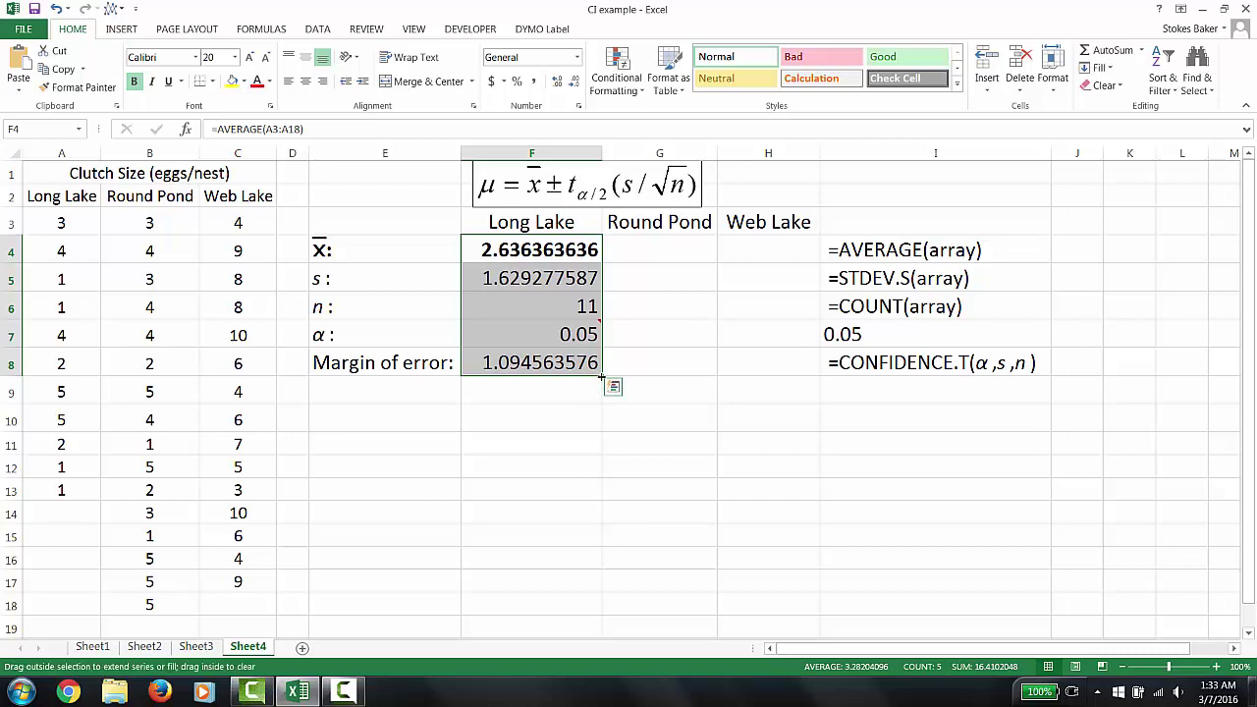
left_click_drag(602, 376, 793, 379)
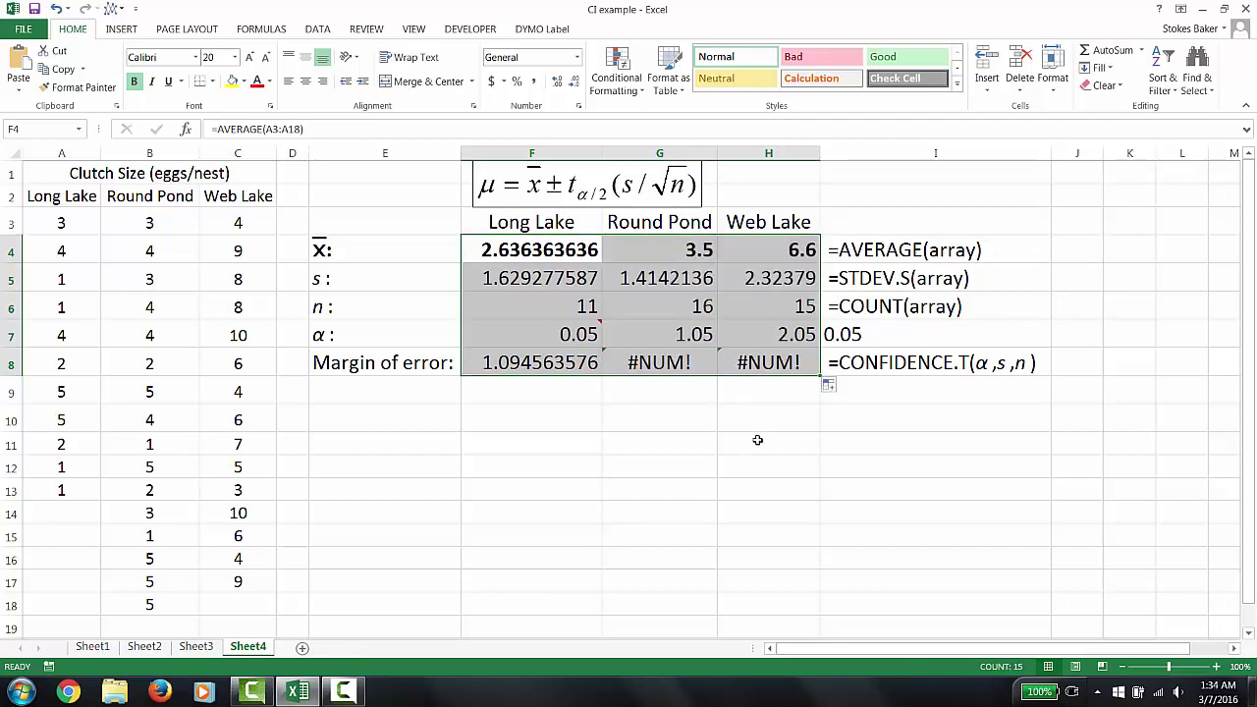
left_click(679, 469)
Correct the alpha values for Round Pond (G7) and Web Lake (H7) to 0.05.
left_click_drag(660, 363, 778, 360)
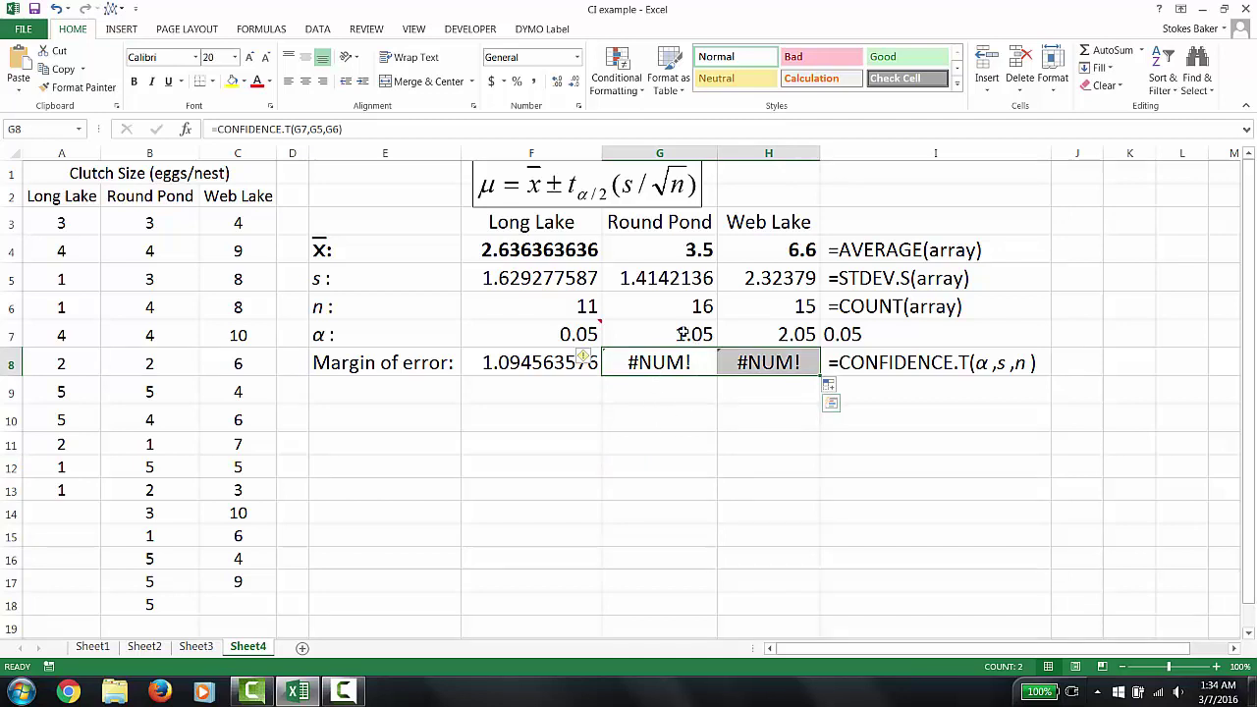
left_click_drag(665, 334, 773, 331)
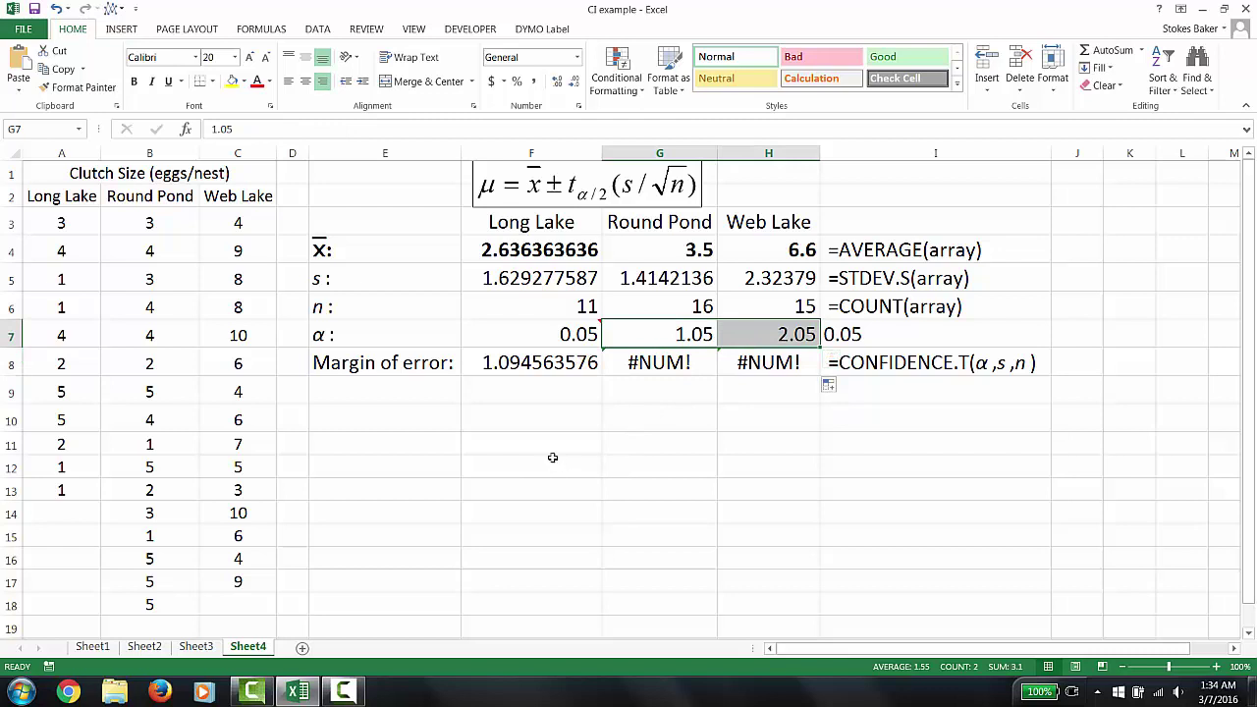
left_click(215, 128)
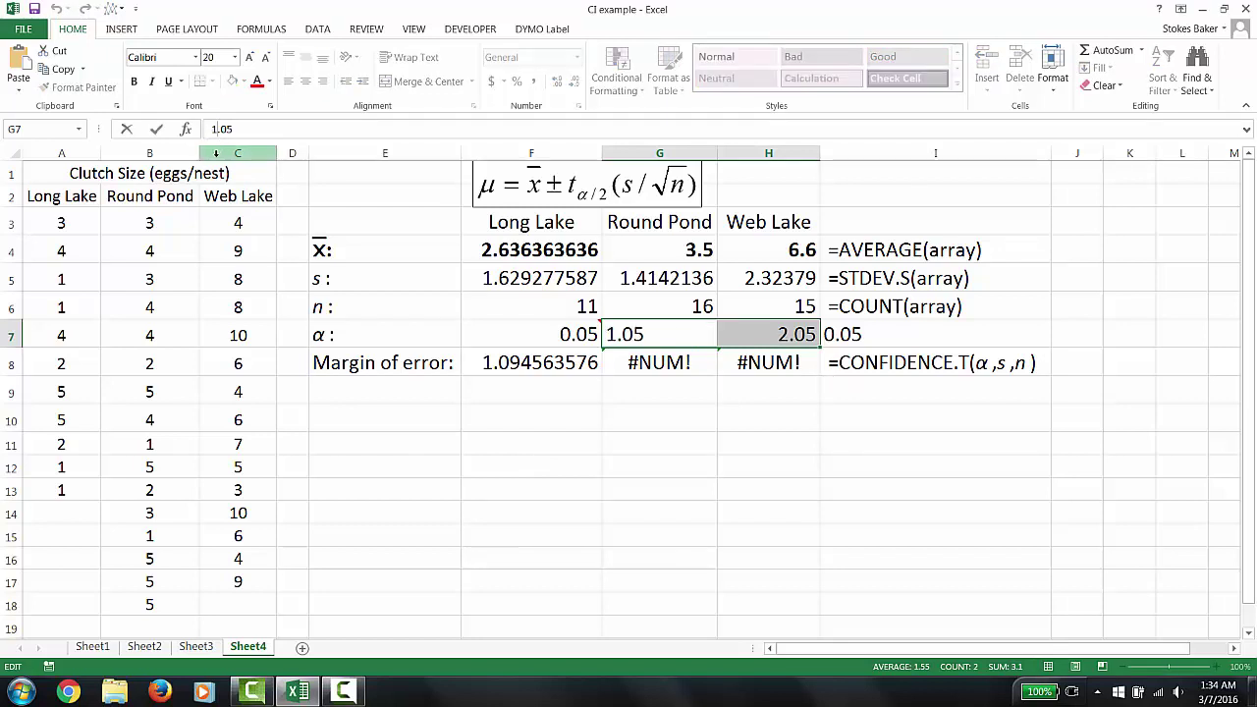
key("BackSpace")
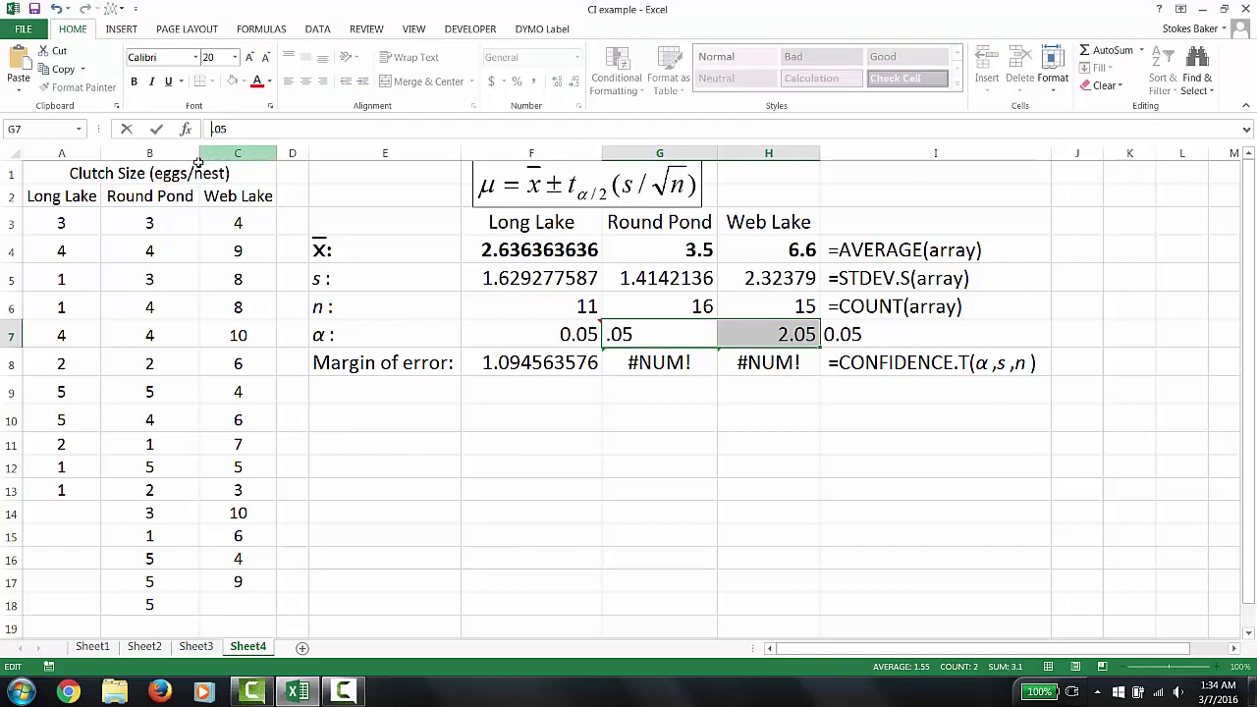
left_click(156, 134)
left_click(744, 334)
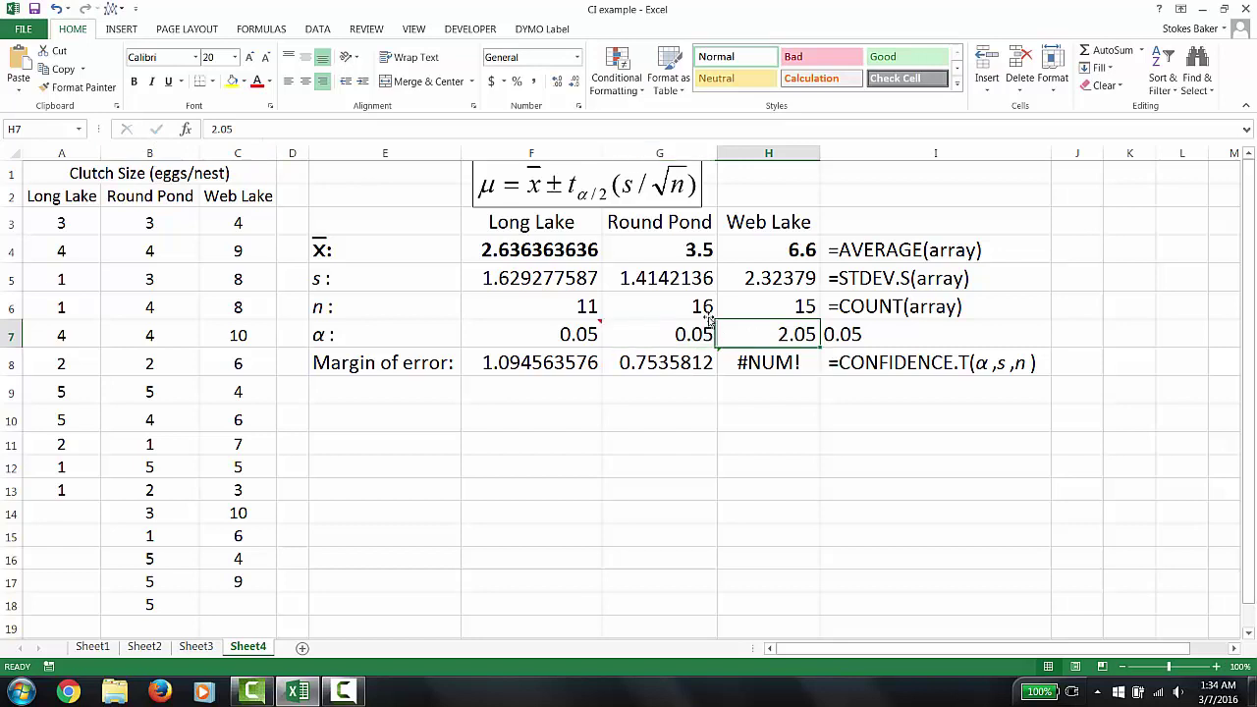
left_click(222, 128)
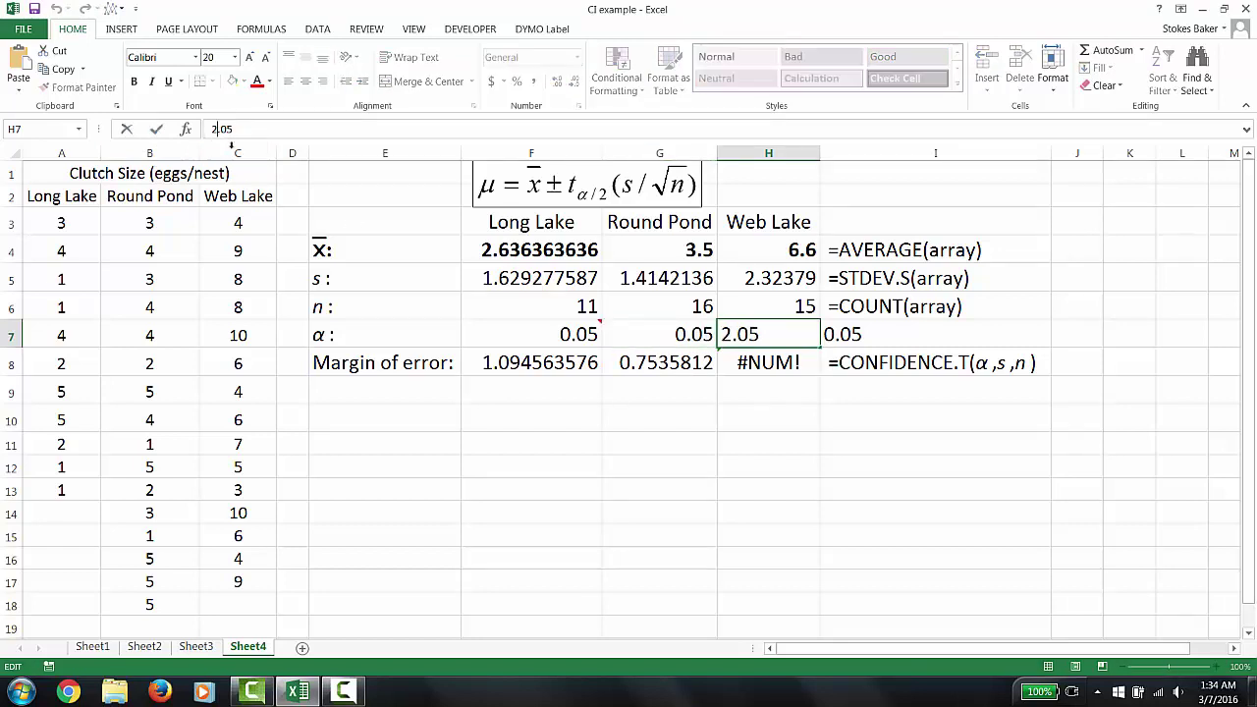
key("BackSpace")
type("0")
left_click(155, 133)
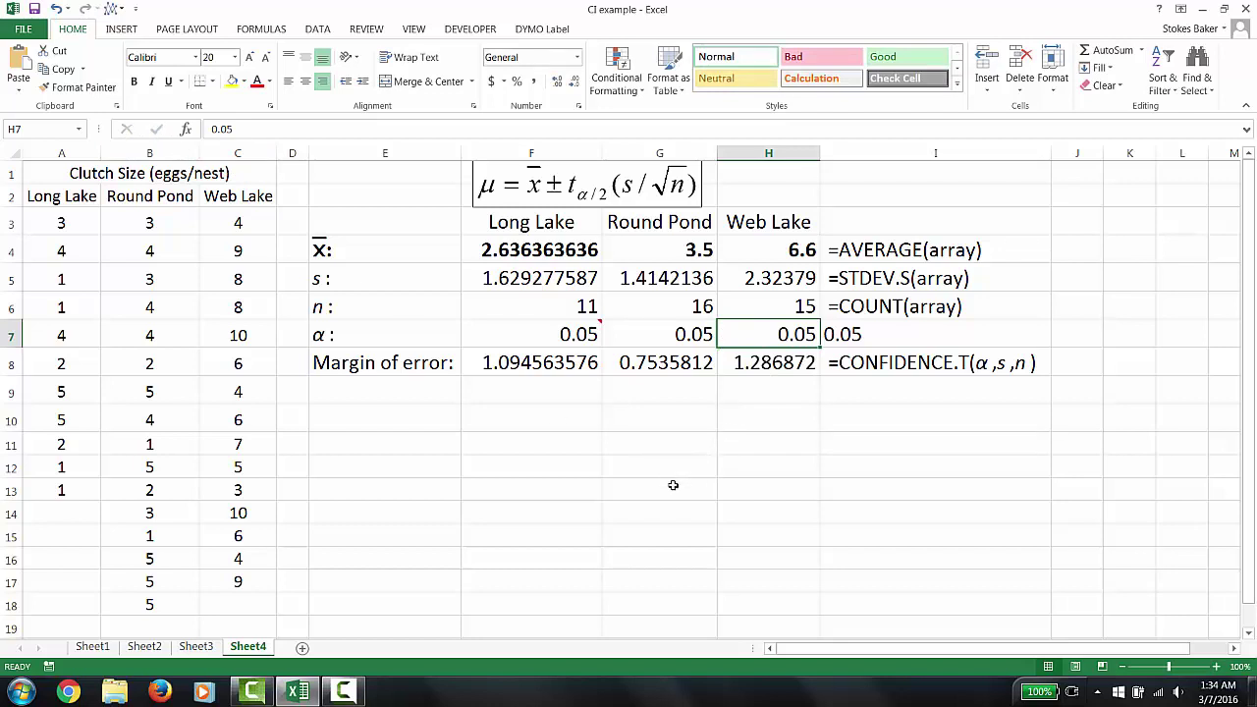
Make the margin of error values in F8:H8 and their label in E8 bold.
left_click_drag(501, 363, 776, 365)
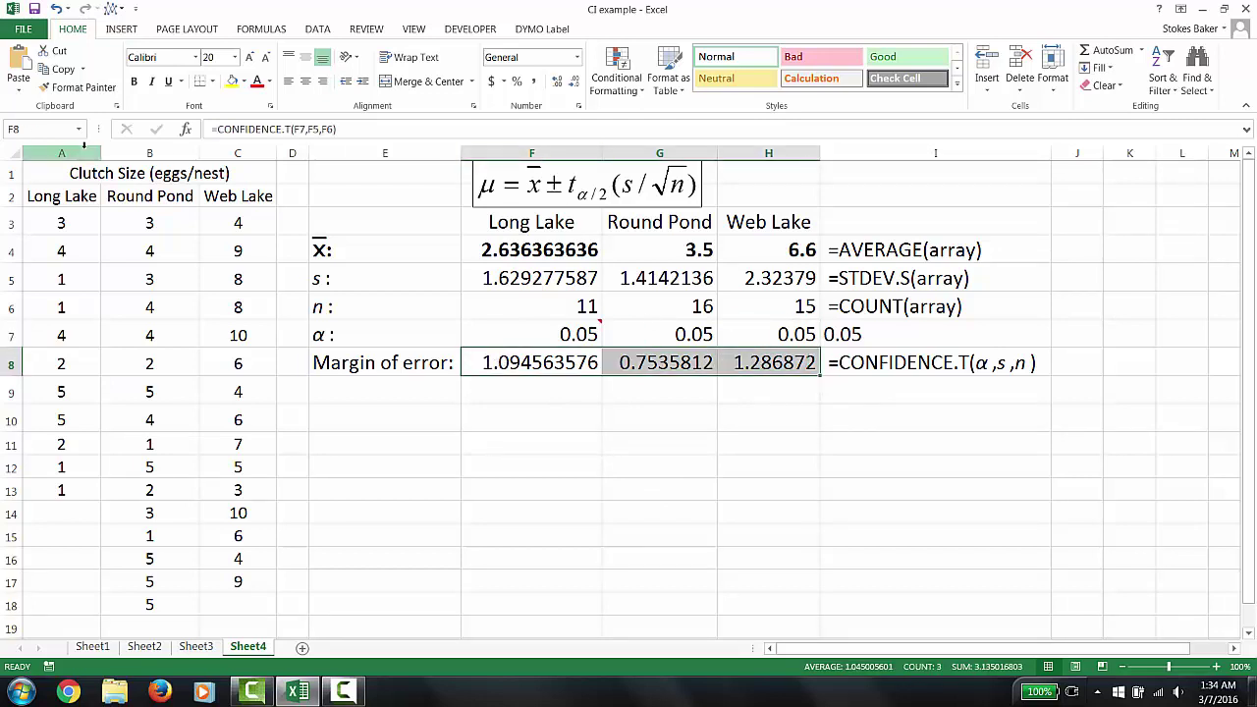
left_click(134, 82)
left_click_drag(512, 252, 799, 252)
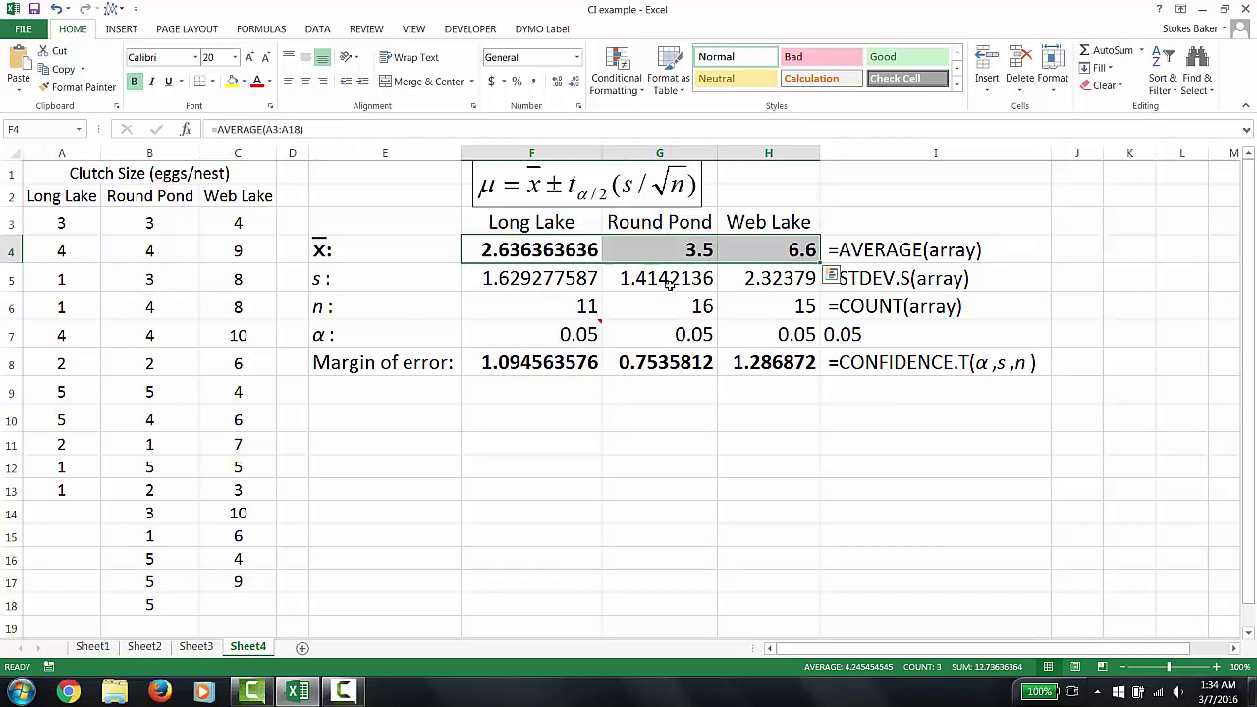
left_click(402, 365)
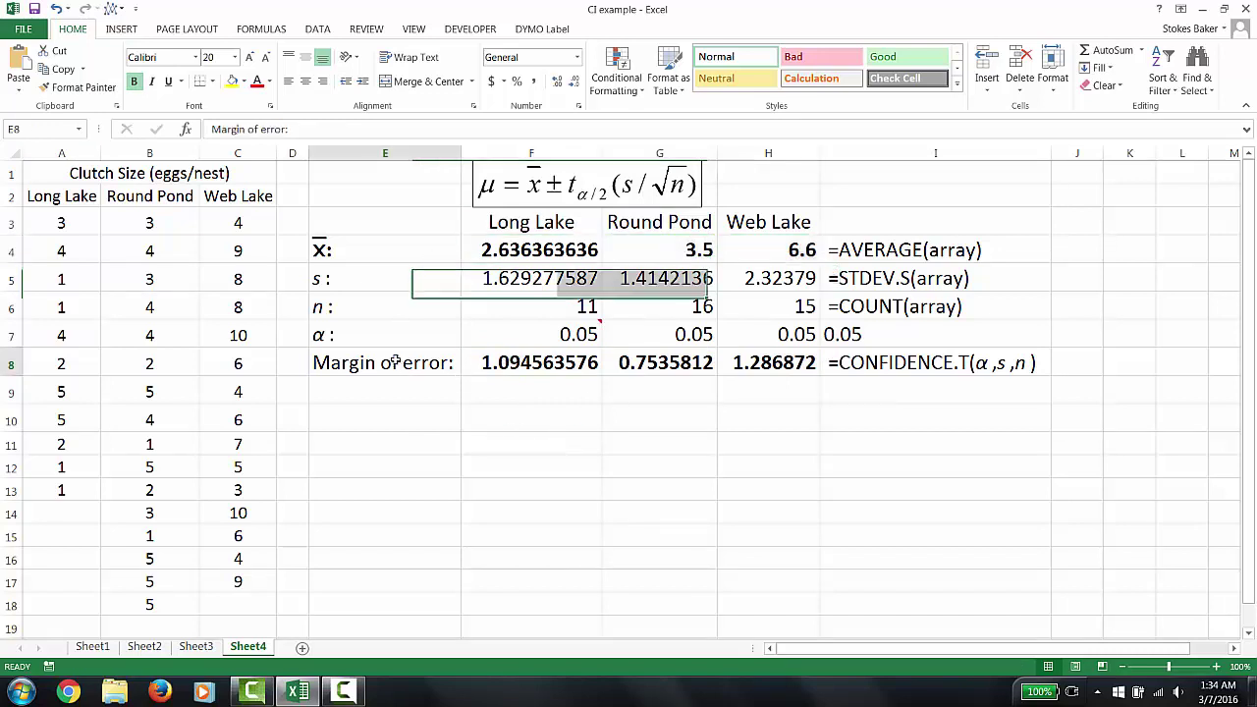
left_click(134, 81)
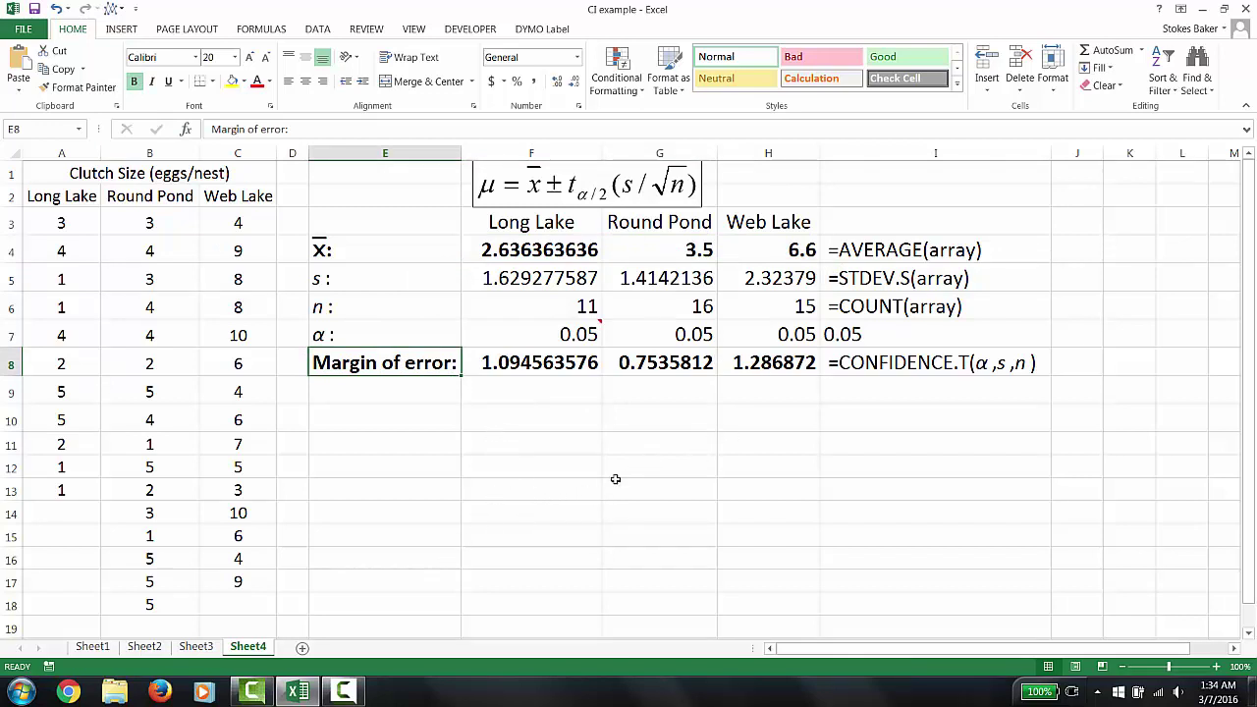
Insert a 2-D clustered column chart of the means in F4:H4 and place it below the statistics table.
left_click(527, 250)
left_click_drag(528, 249, 751, 253)
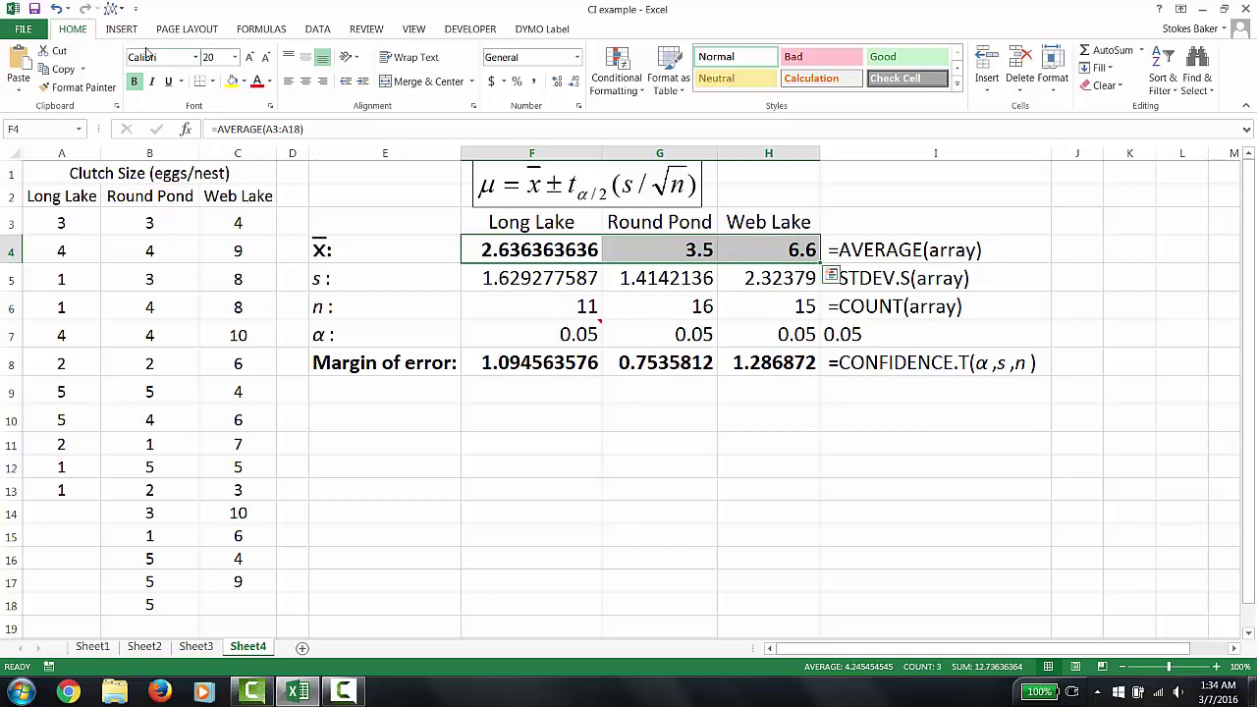
left_click(121, 29)
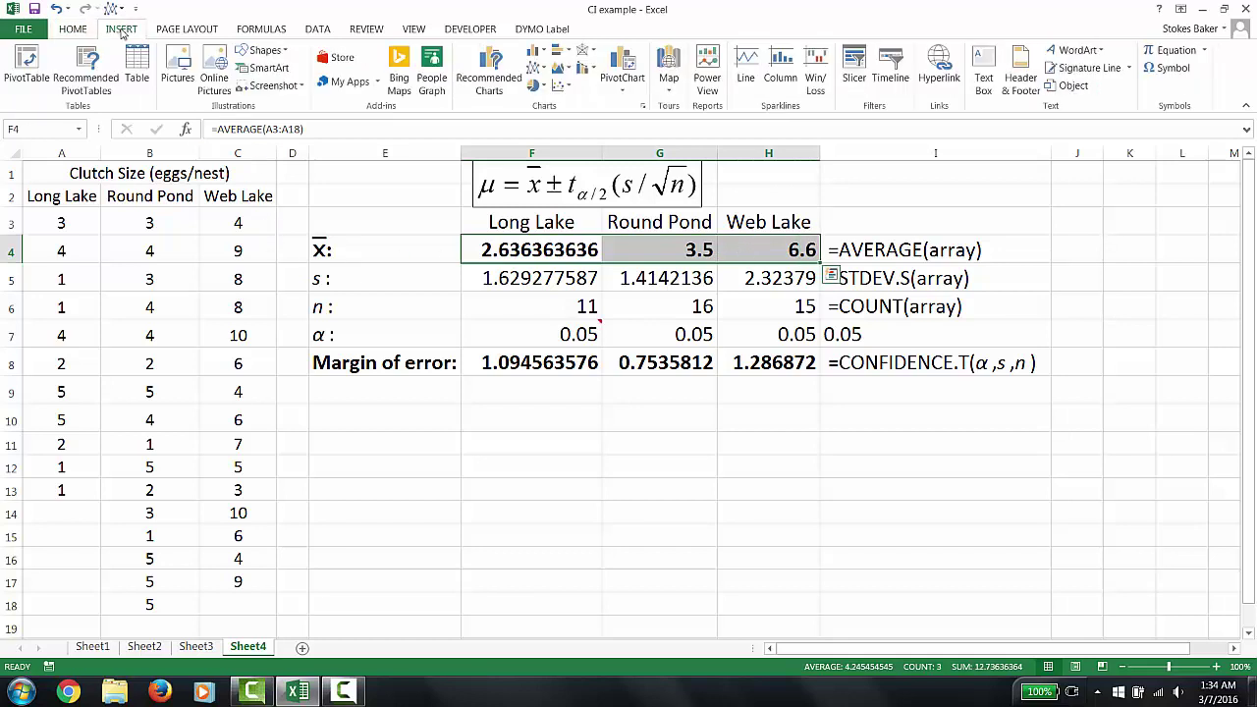
left_click(532, 52)
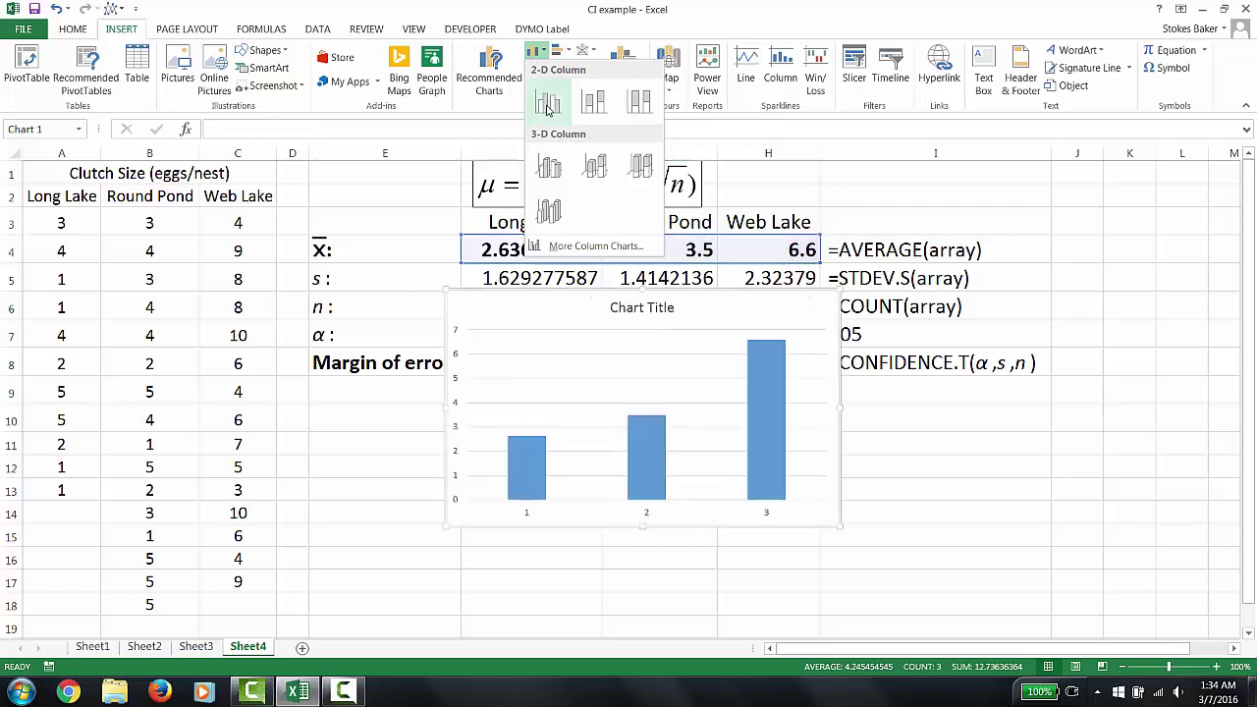
left_click(547, 104)
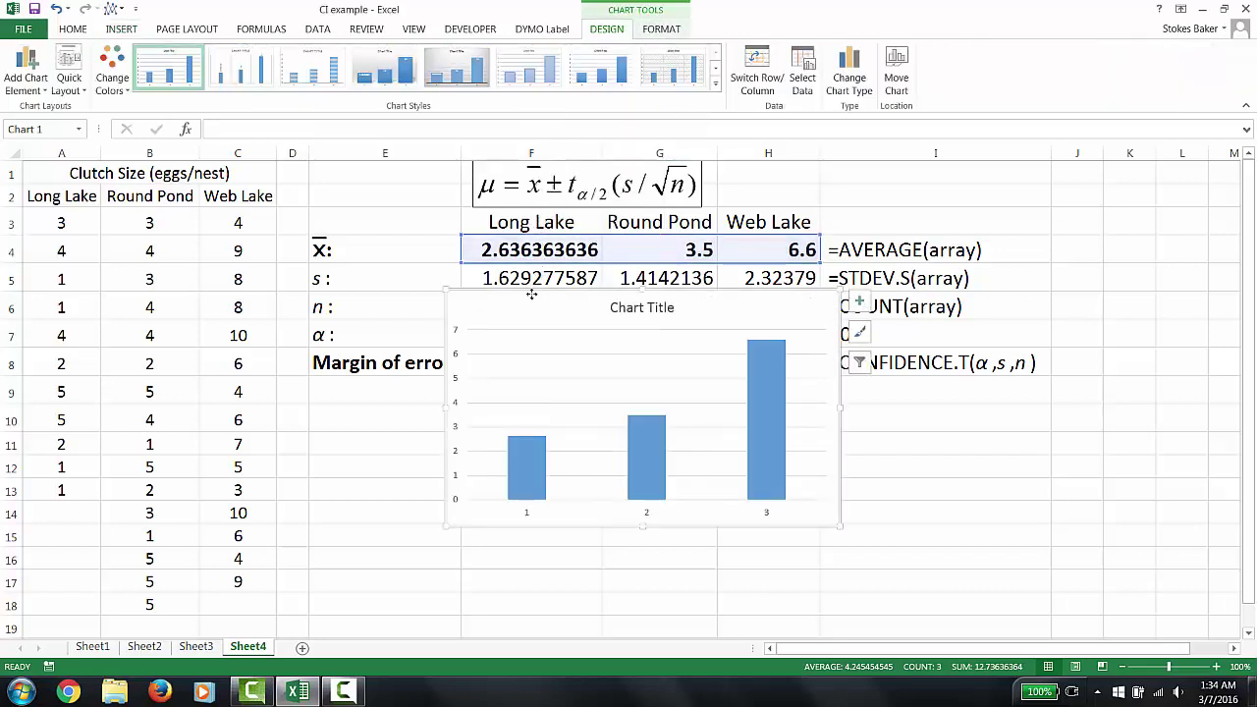
left_click_drag(534, 289, 449, 389)
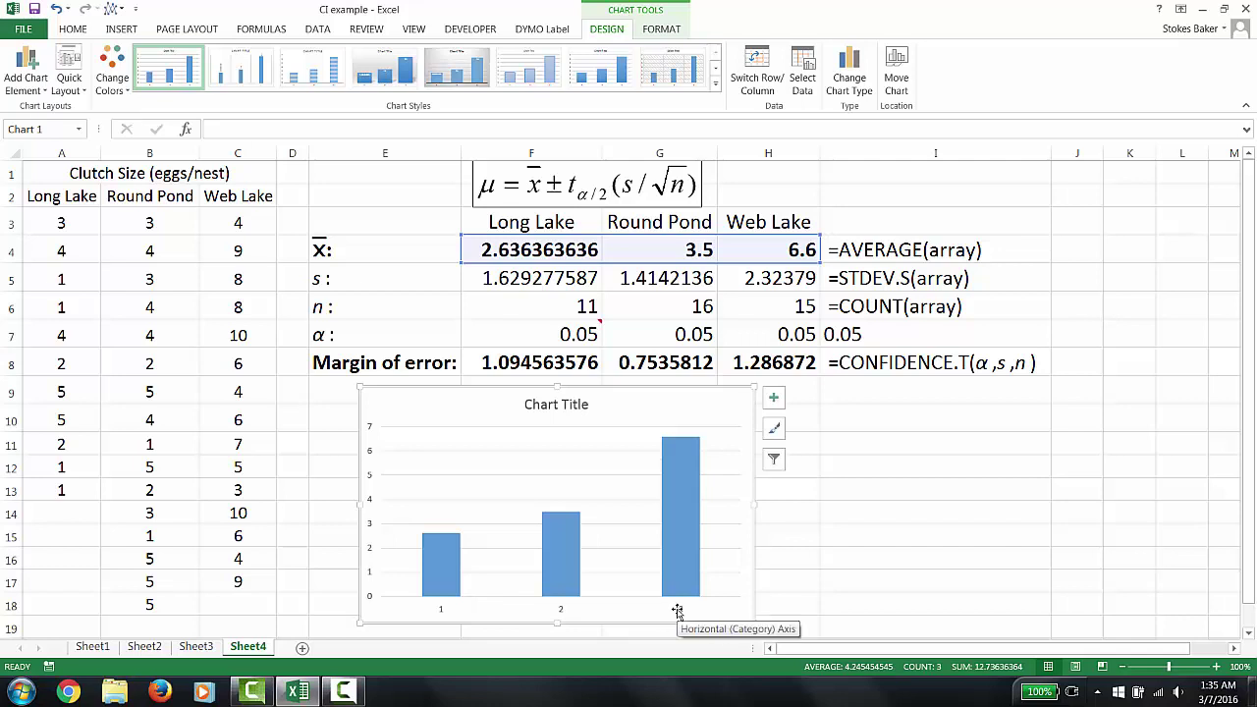
Apply a quick layout with titles on both axes to the chart and delete its legend.
left_click(77, 74)
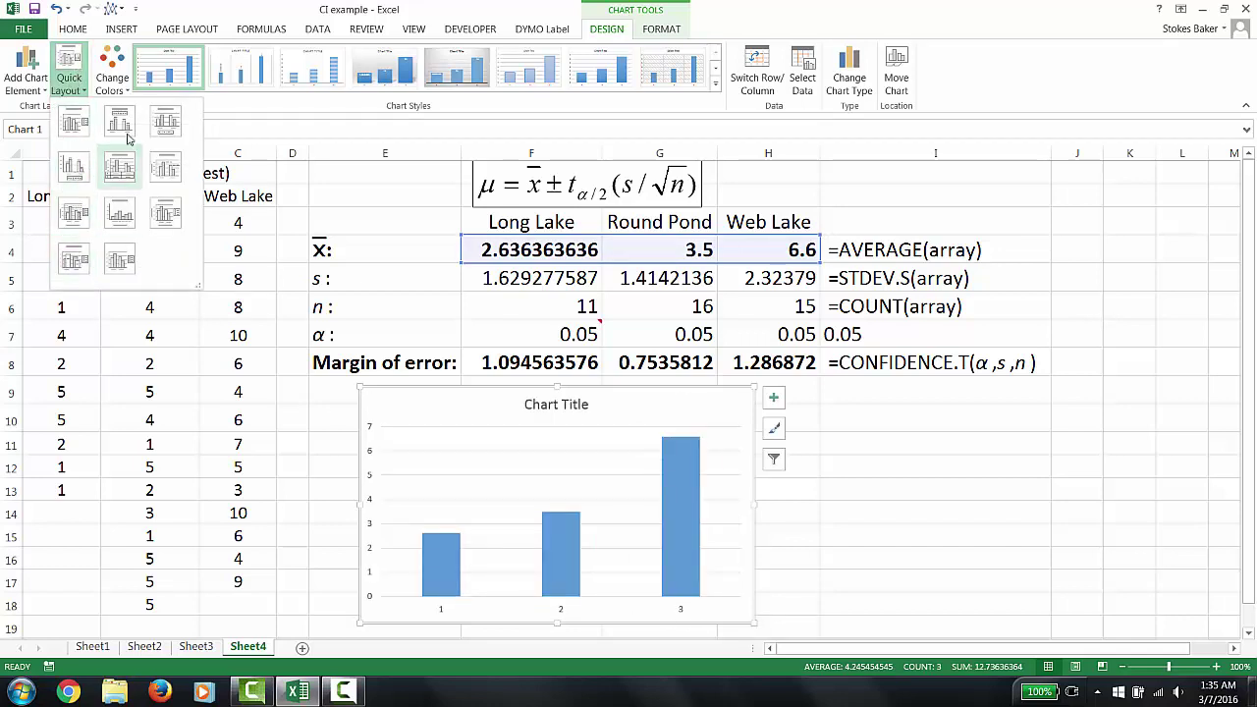
left_click(169, 224)
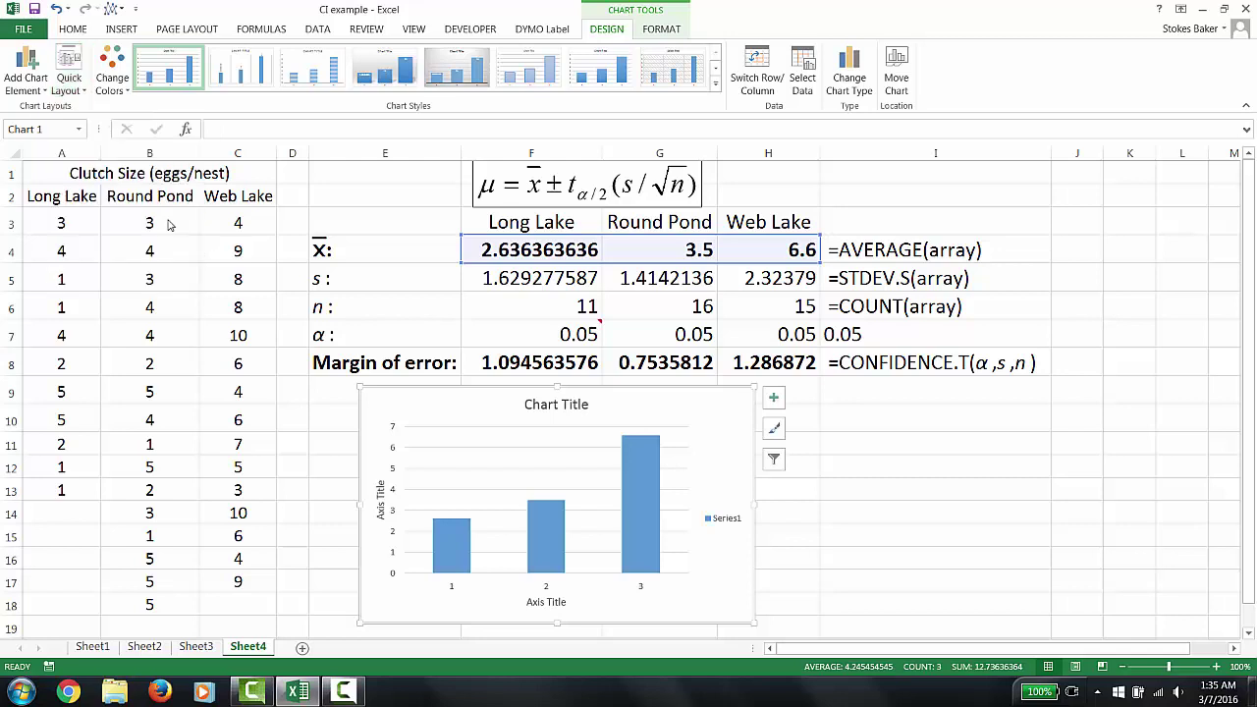
left_click(720, 526)
key("Delete")
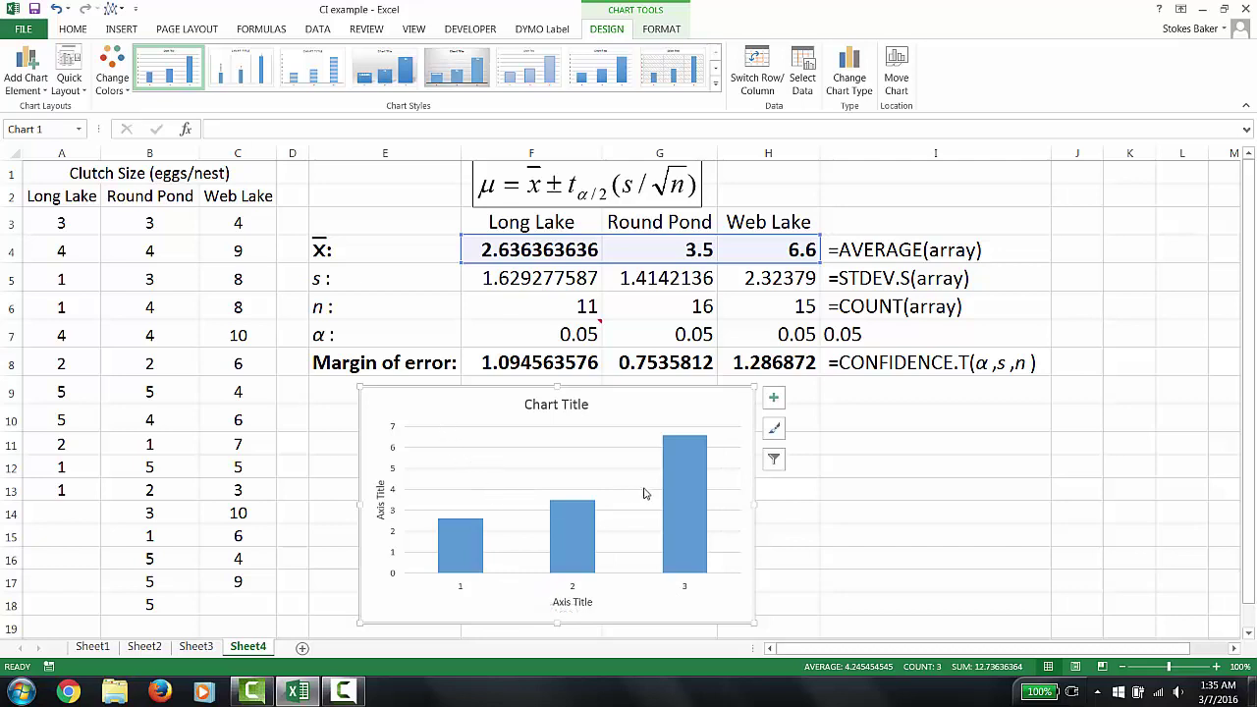
Set the chart's horizontal axis labels to the lake names in F3:H3.
left_click(803, 83)
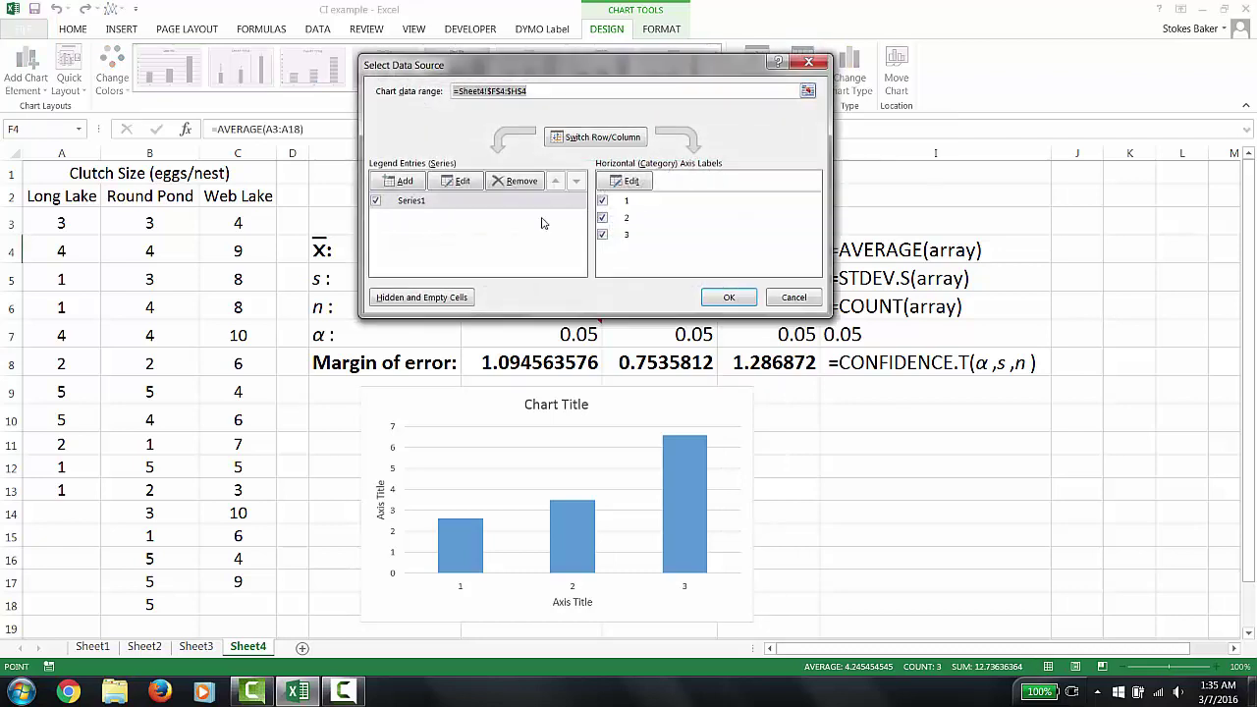
left_click(630, 182)
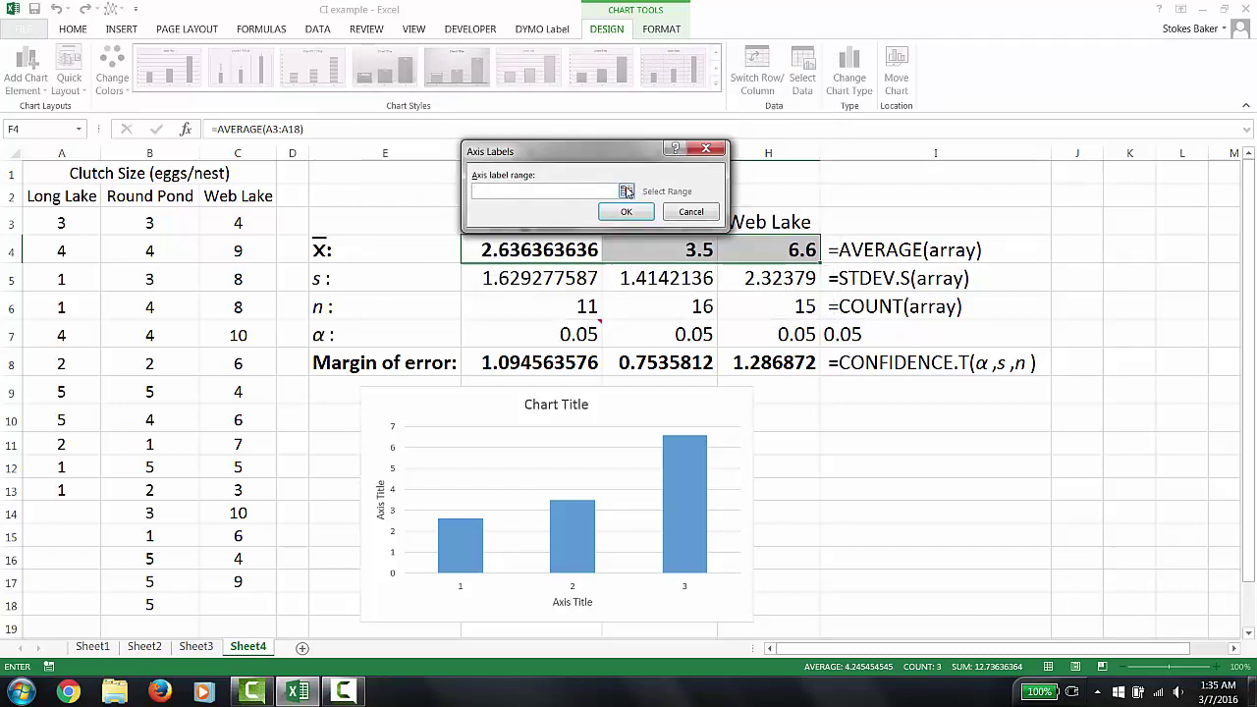
left_click(627, 191)
left_click_drag(496, 220, 767, 220)
left_click(711, 178)
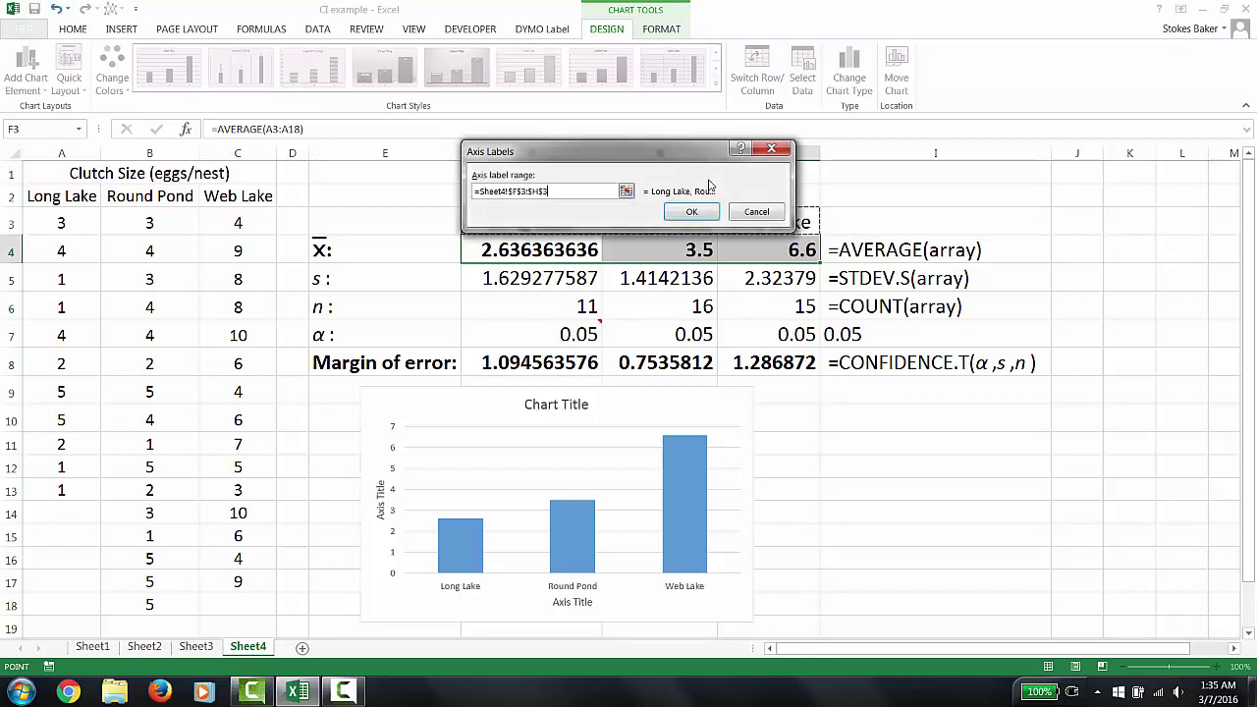
left_click(690, 213)
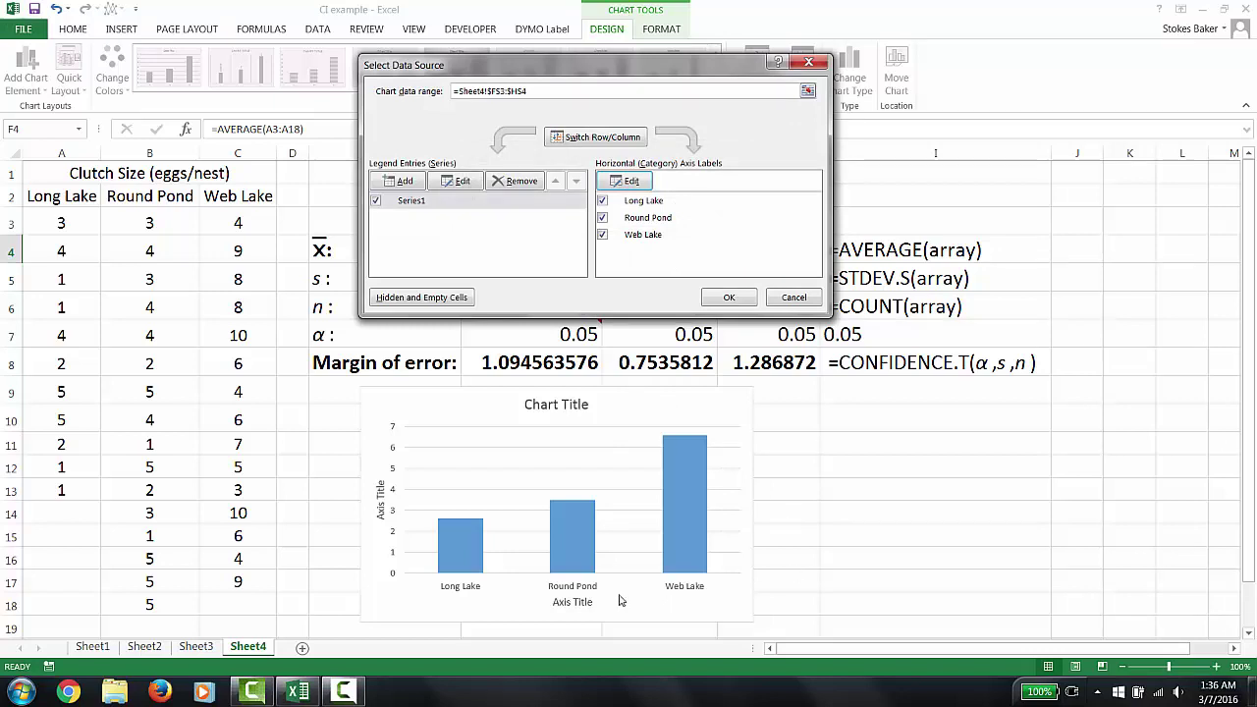
left_click(731, 295)
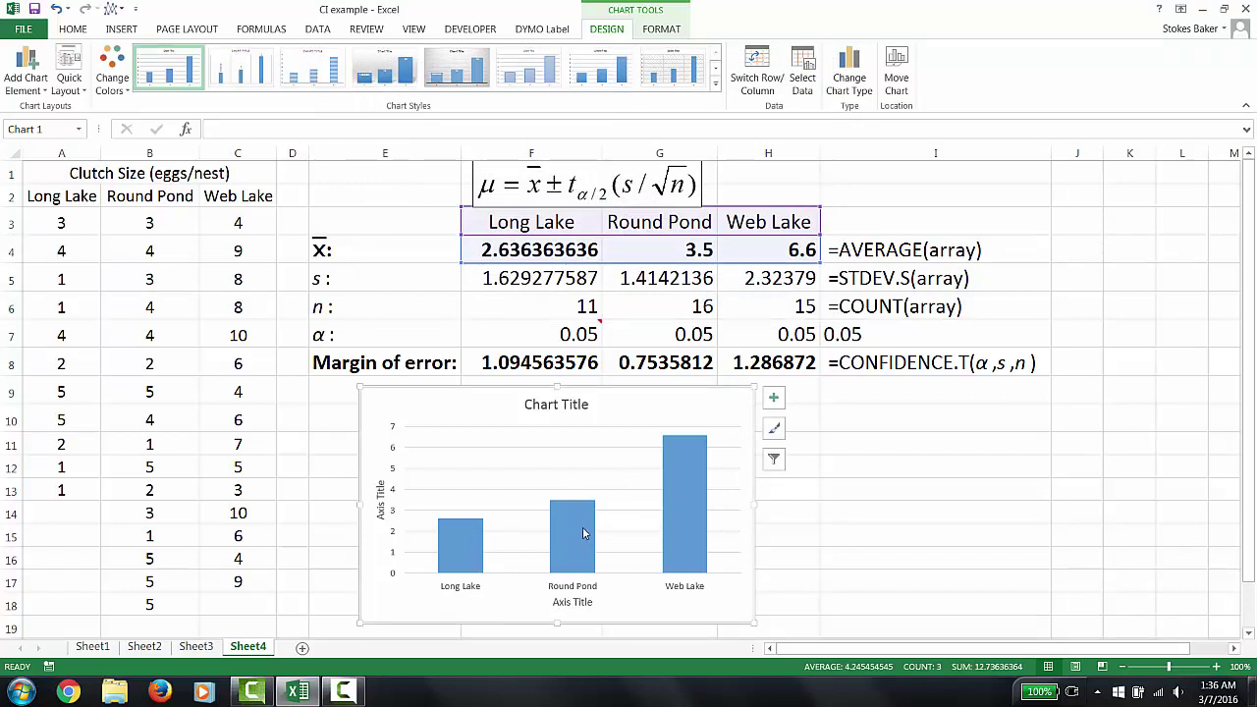
Add error bars to the chart's columns and set their error amount to Custom.
mouse_move(585, 530)
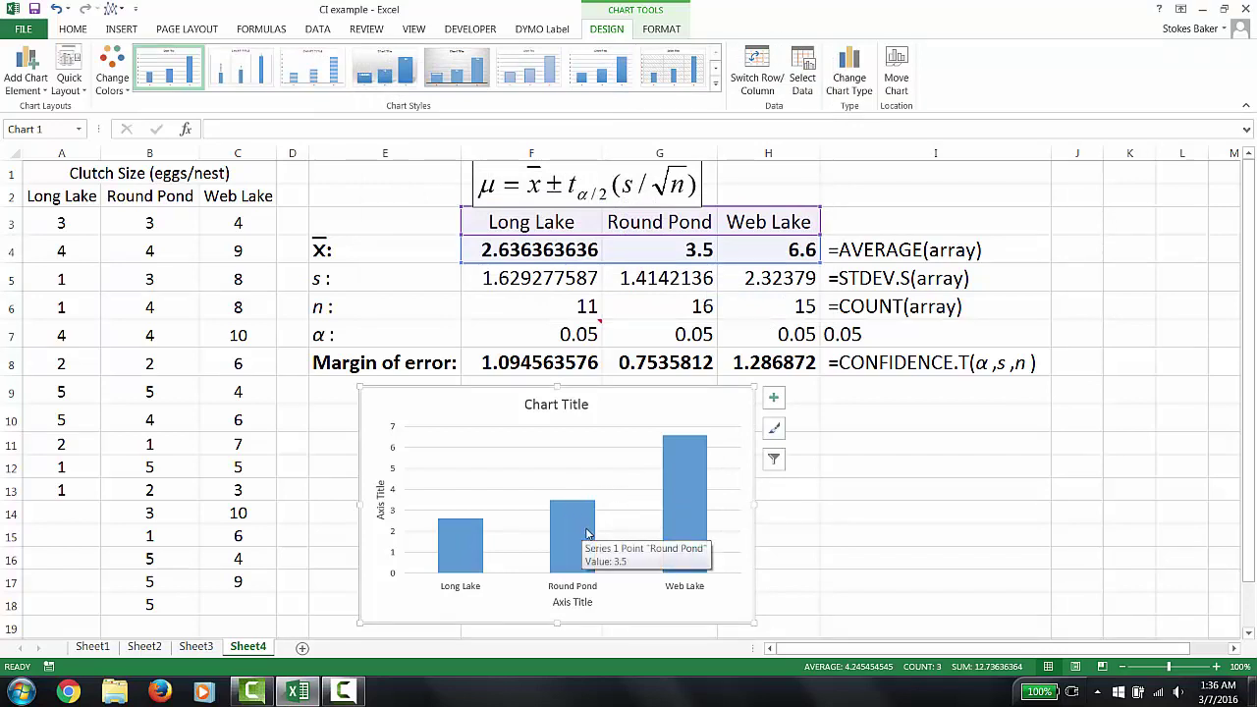
left_click(774, 400)
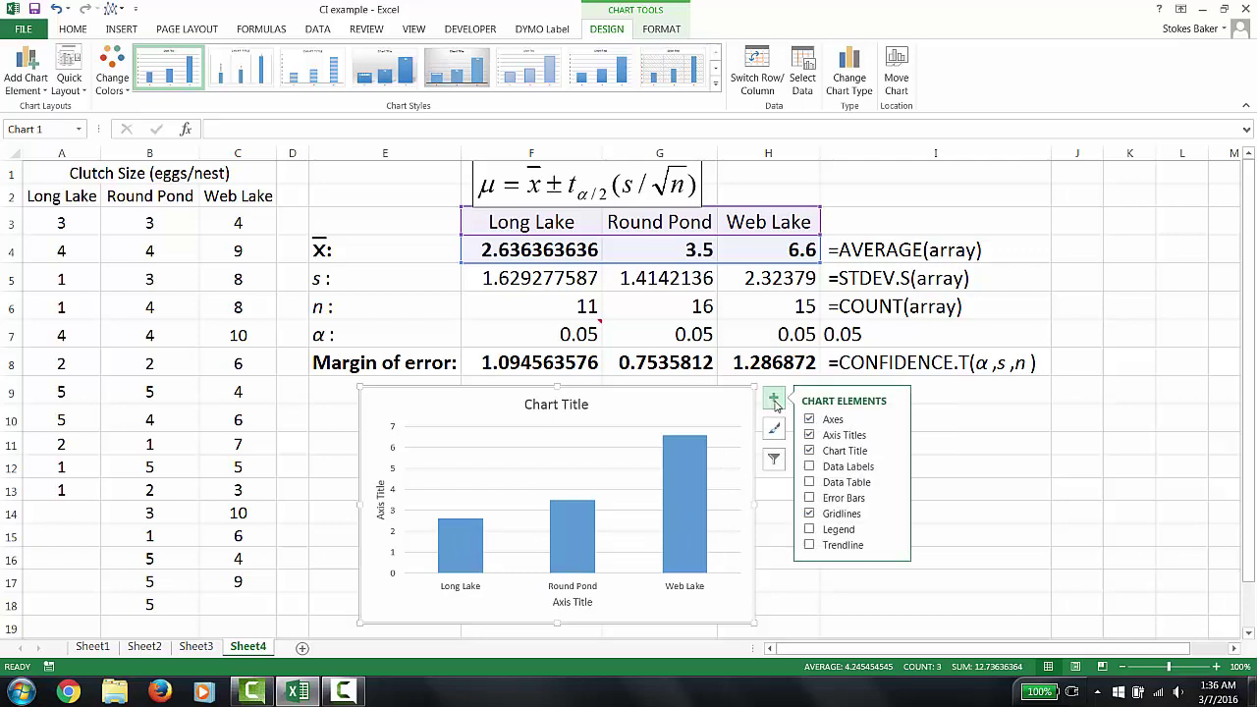
left_click(894, 501)
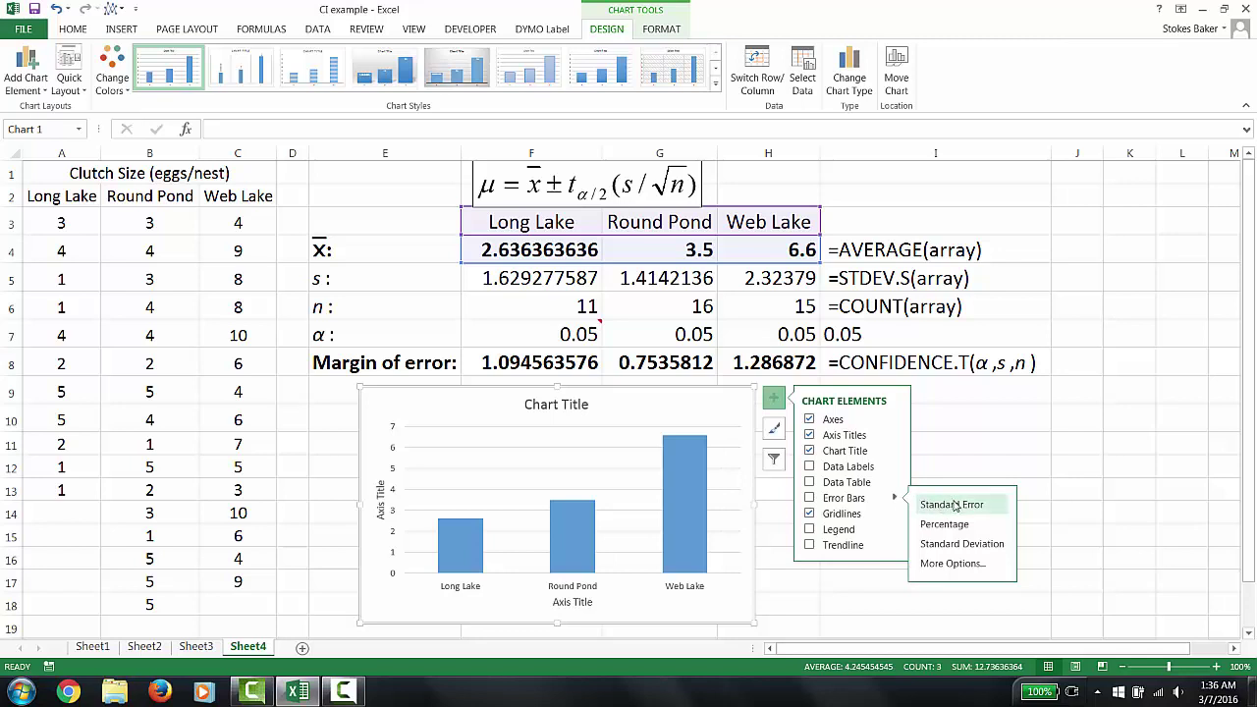
left_click(953, 564)
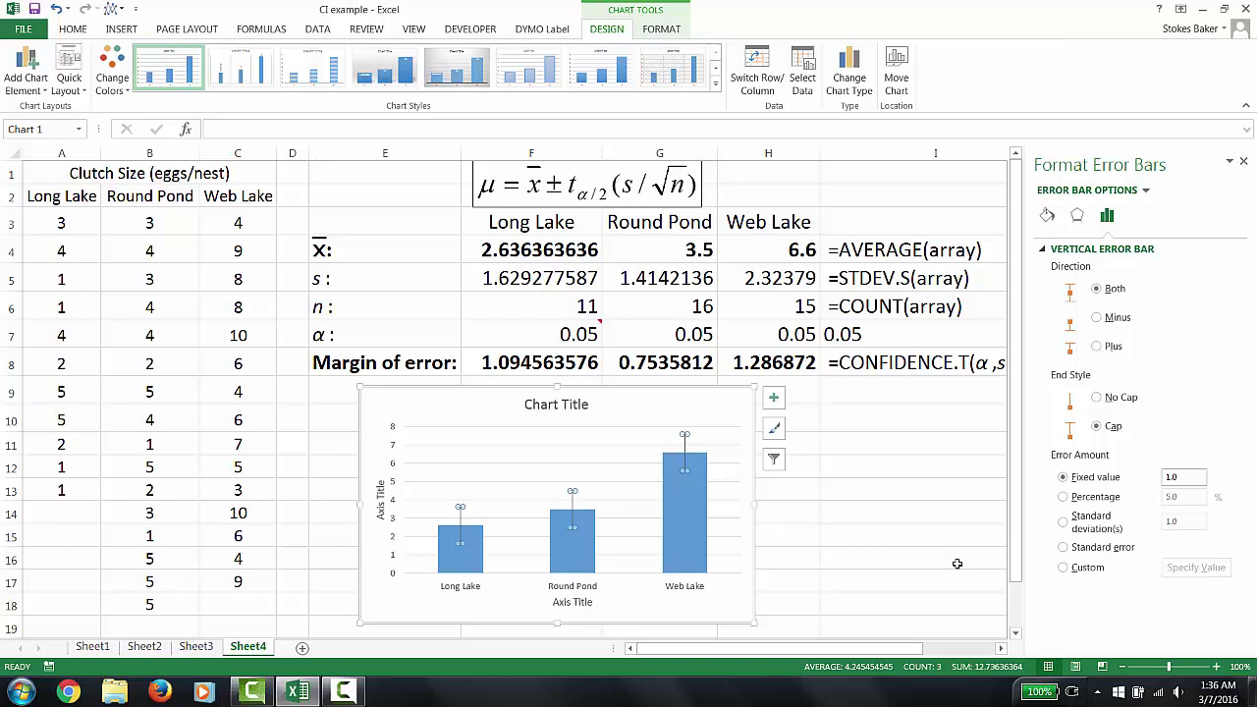
left_click(1064, 568)
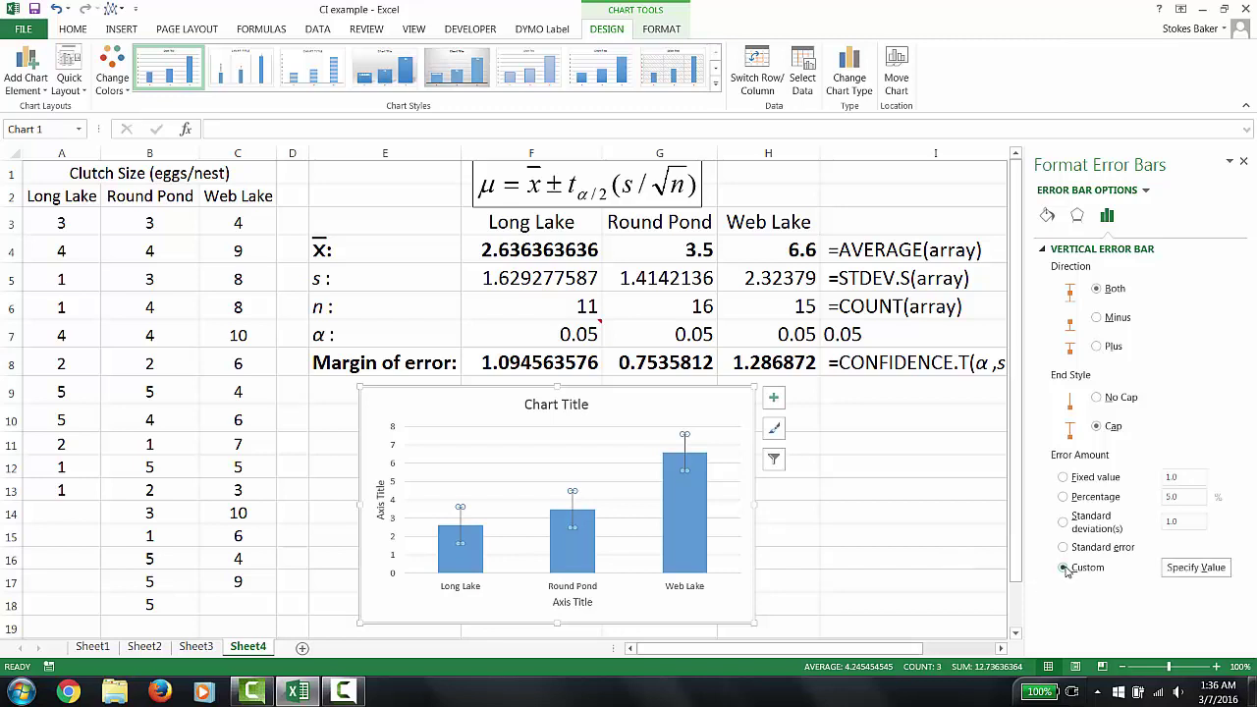
Specify the margins of error in F8:H8 as both the positive and negative custom error values.
left_click(1189, 572)
left_click_drag(577, 134, 852, 423)
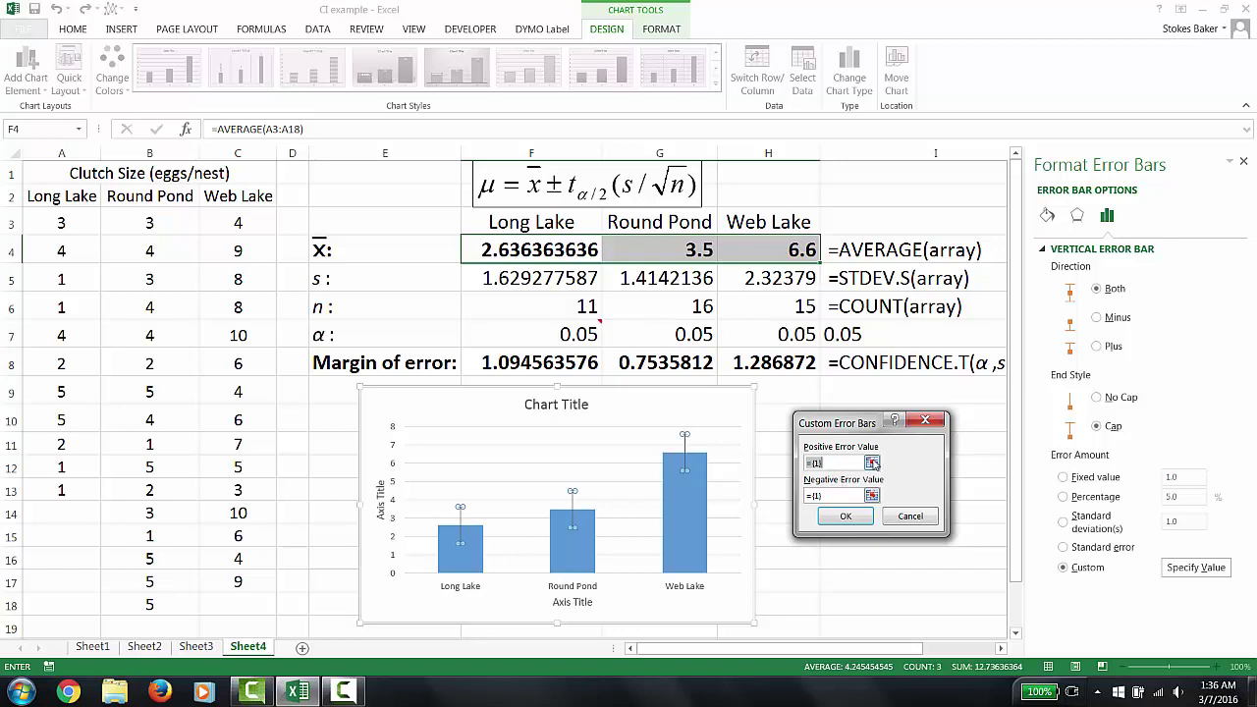
left_click(872, 462)
left_click_drag(516, 365, 790, 360)
left_click(930, 449)
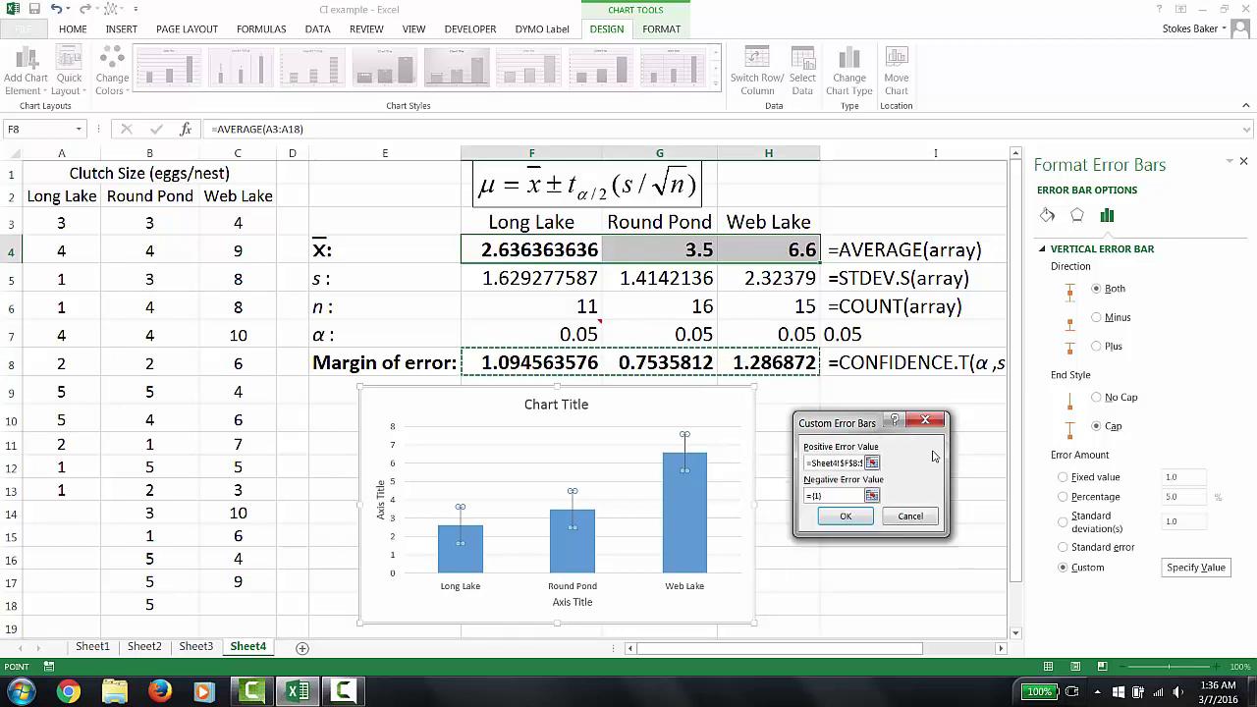
left_click(873, 496)
left_click_drag(528, 359, 810, 362)
left_click(930, 449)
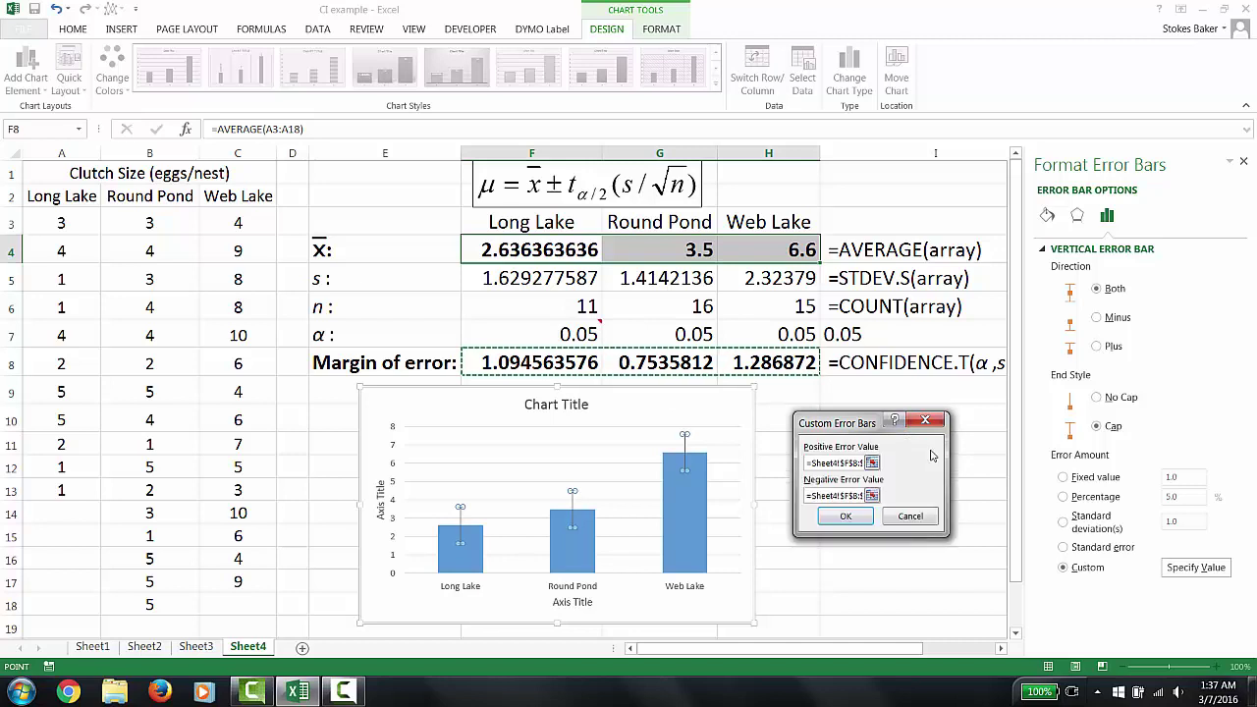
left_click(846, 516)
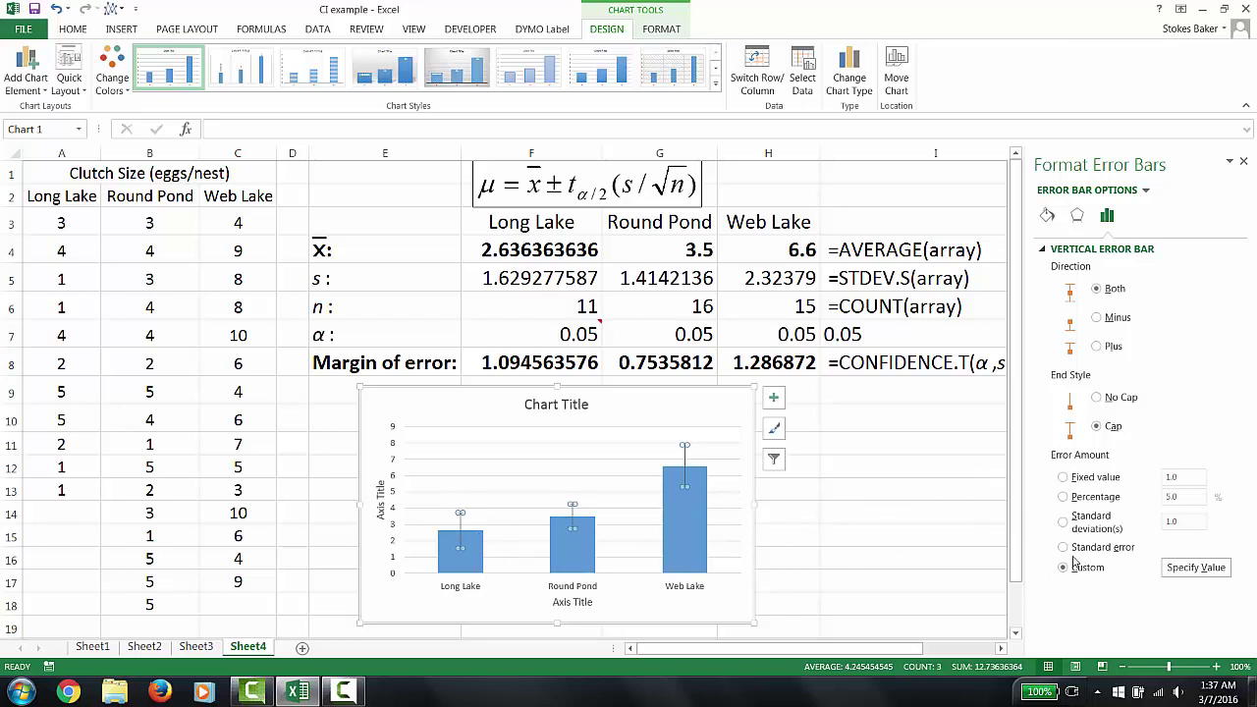
Format the error bars as solid black lines with a width of 2 pt.
left_click(1046, 216)
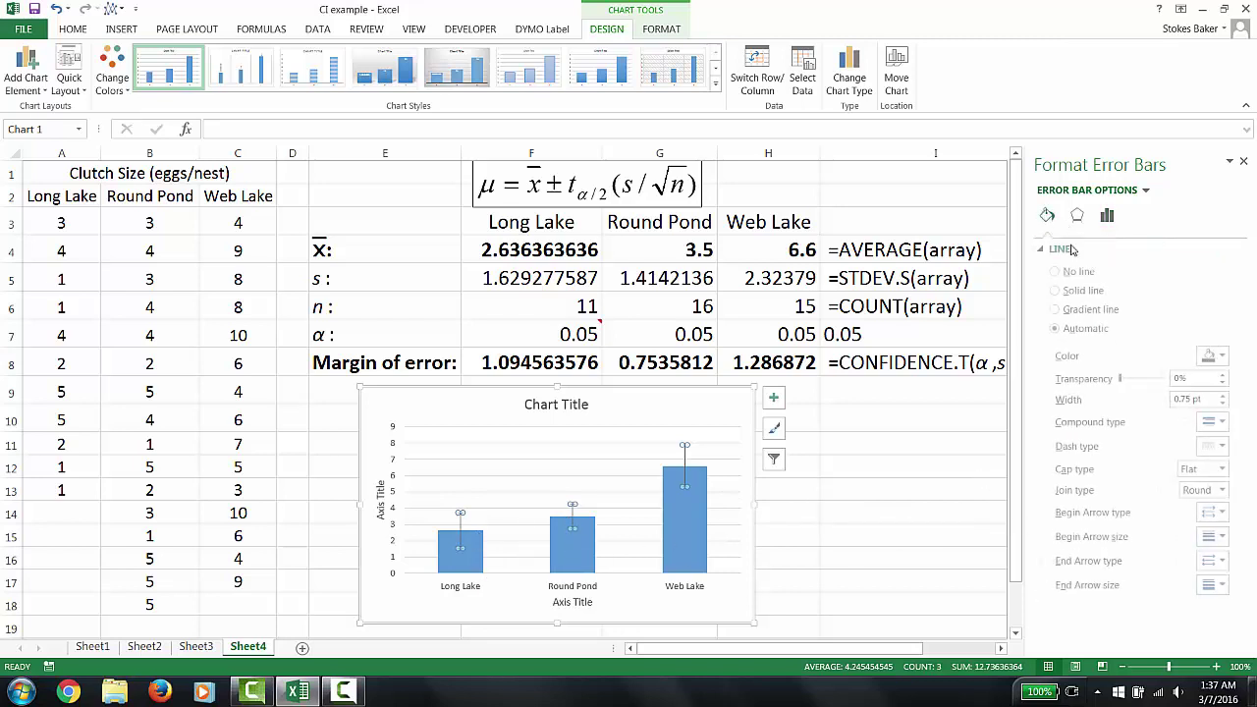
left_click(1225, 395)
left_click(1225, 395)
left_click(1225, 395)
left_click(1225, 395)
left_click(1225, 395)
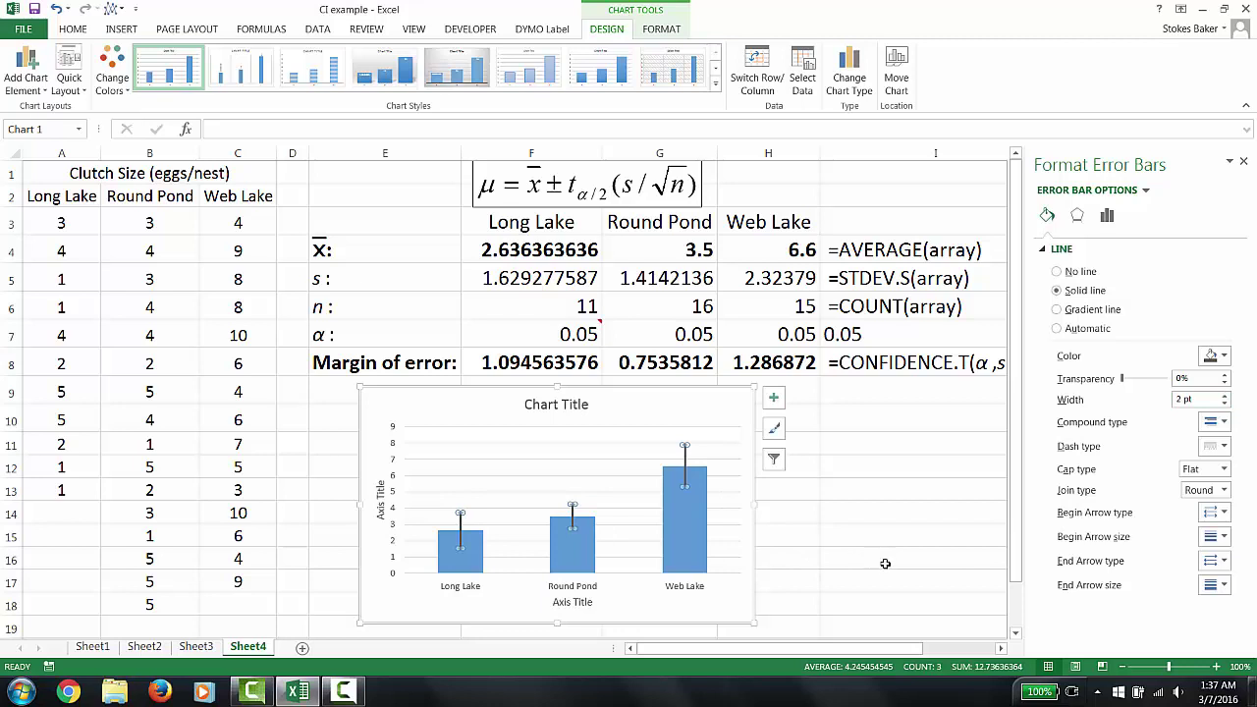
left_click(1202, 360)
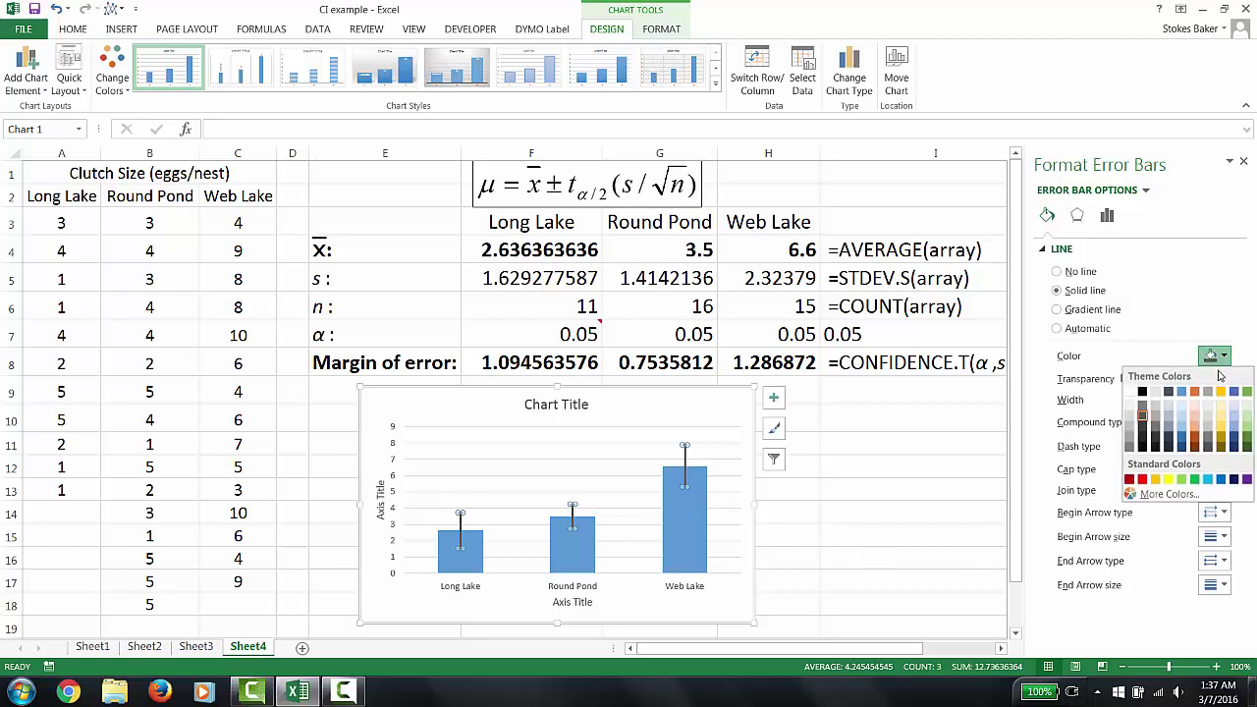
left_click(1147, 393)
left_click(879, 531)
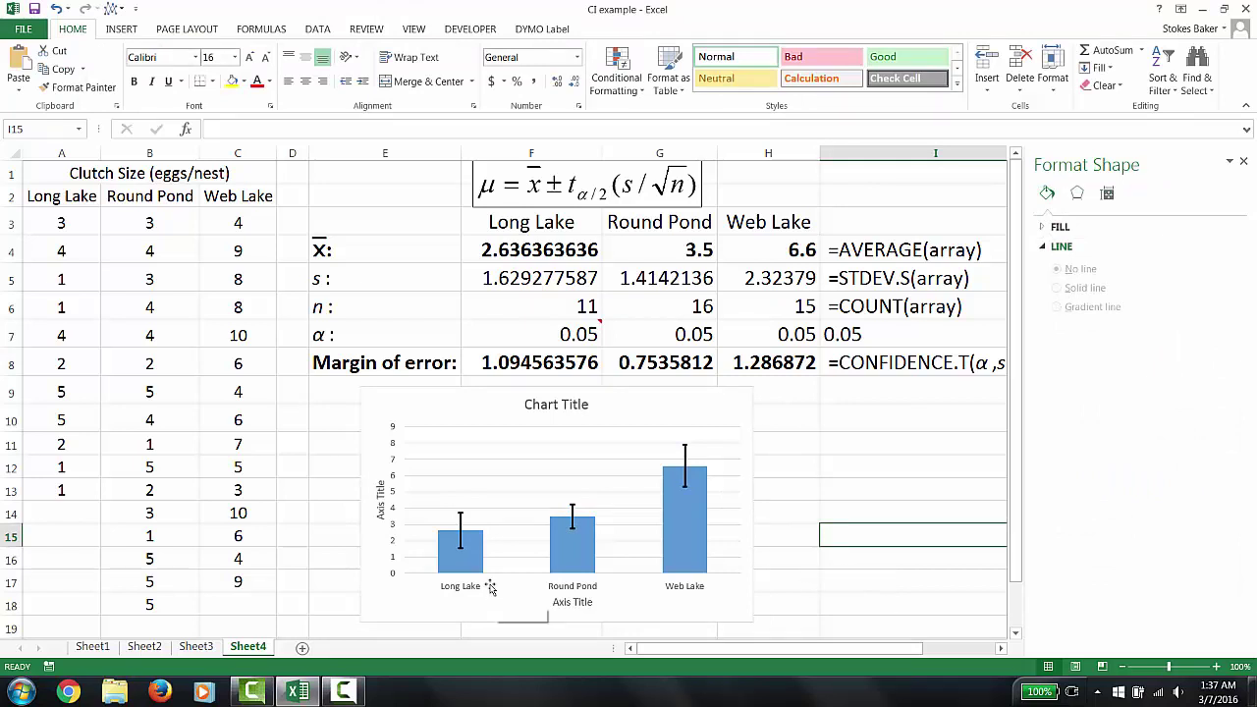
Set the horizontal axis title to "Goose population" and the vertical axis title to "Mean clutch size (eggs/nest)".
left_click(567, 601)
triple_click(589, 600)
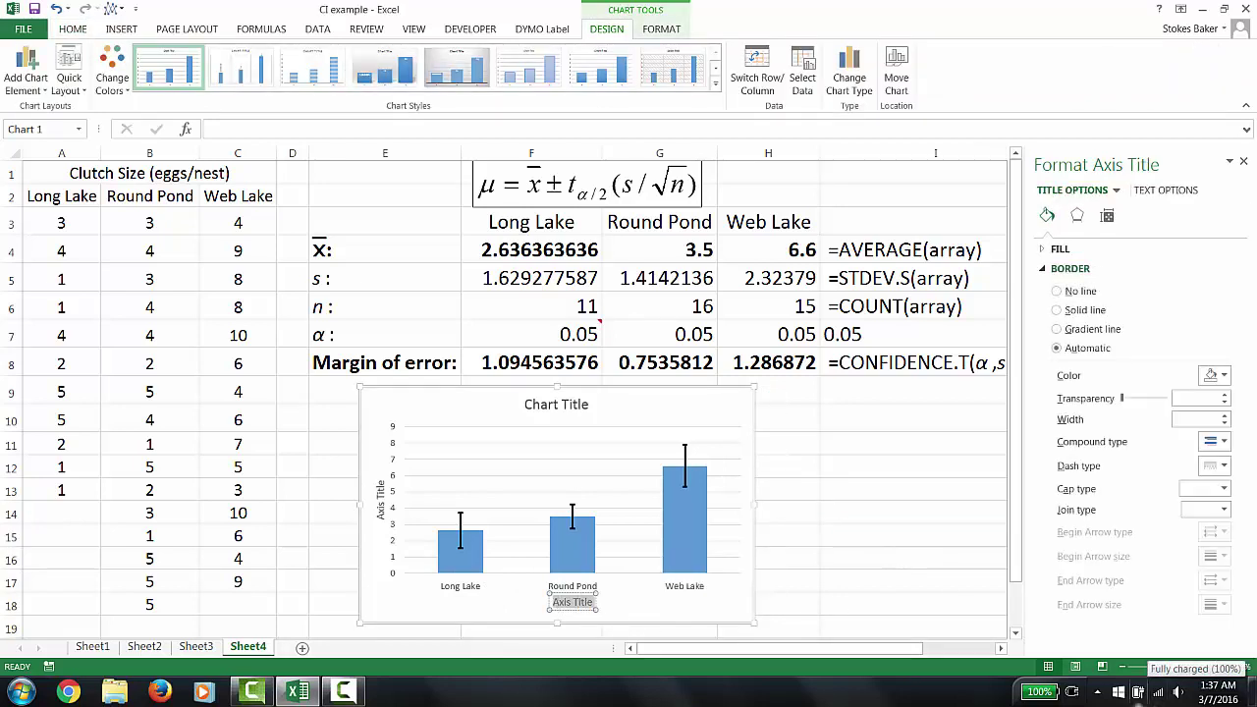
type("Goose population")
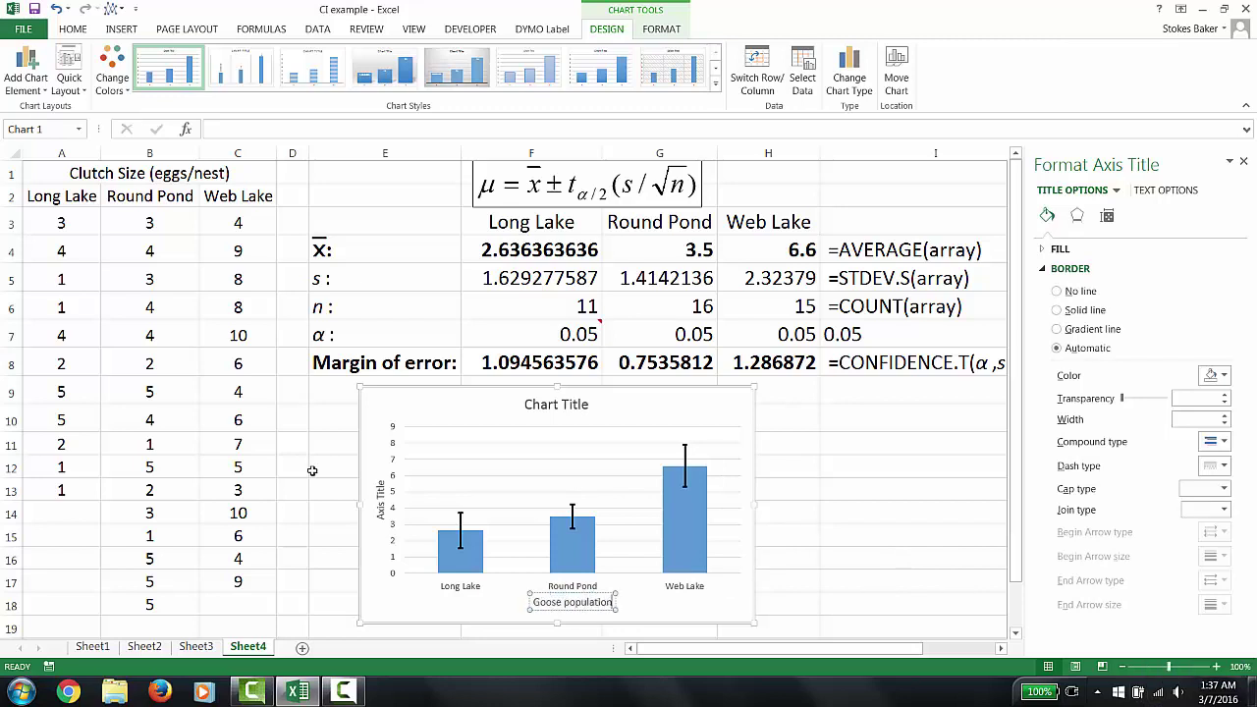
left_click(377, 491)
triple_click(381, 499)
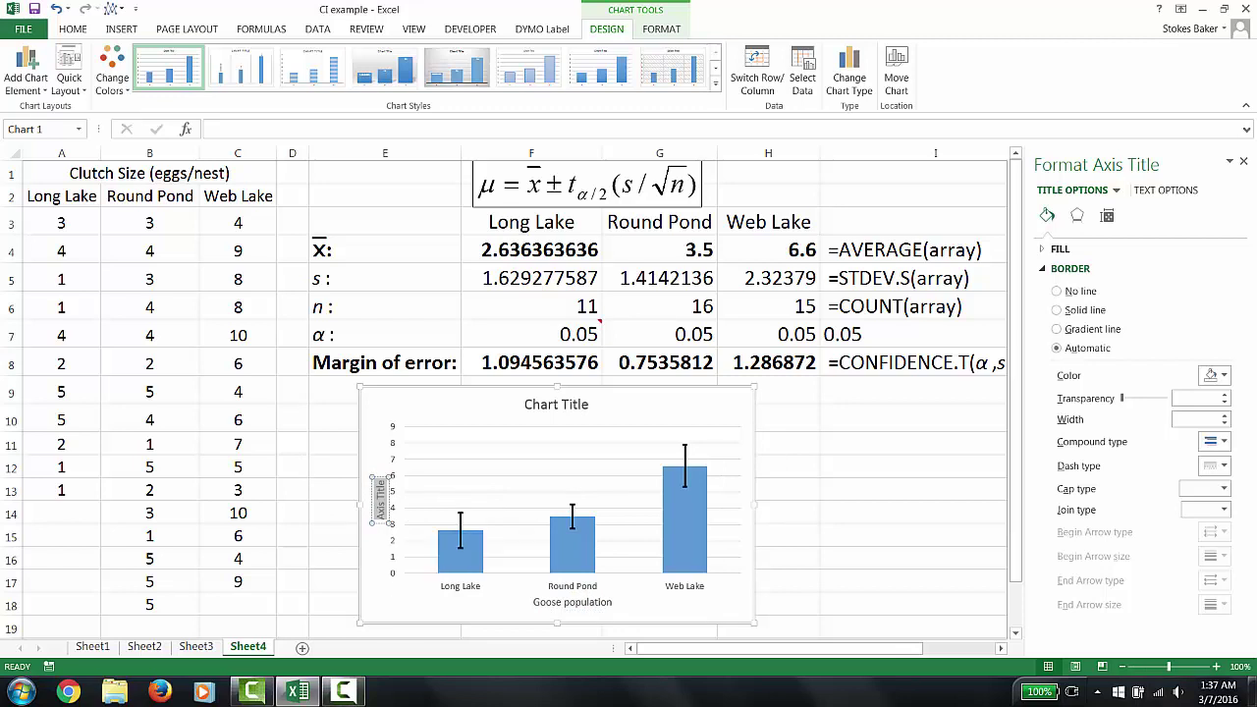
type("Mean clutch size")
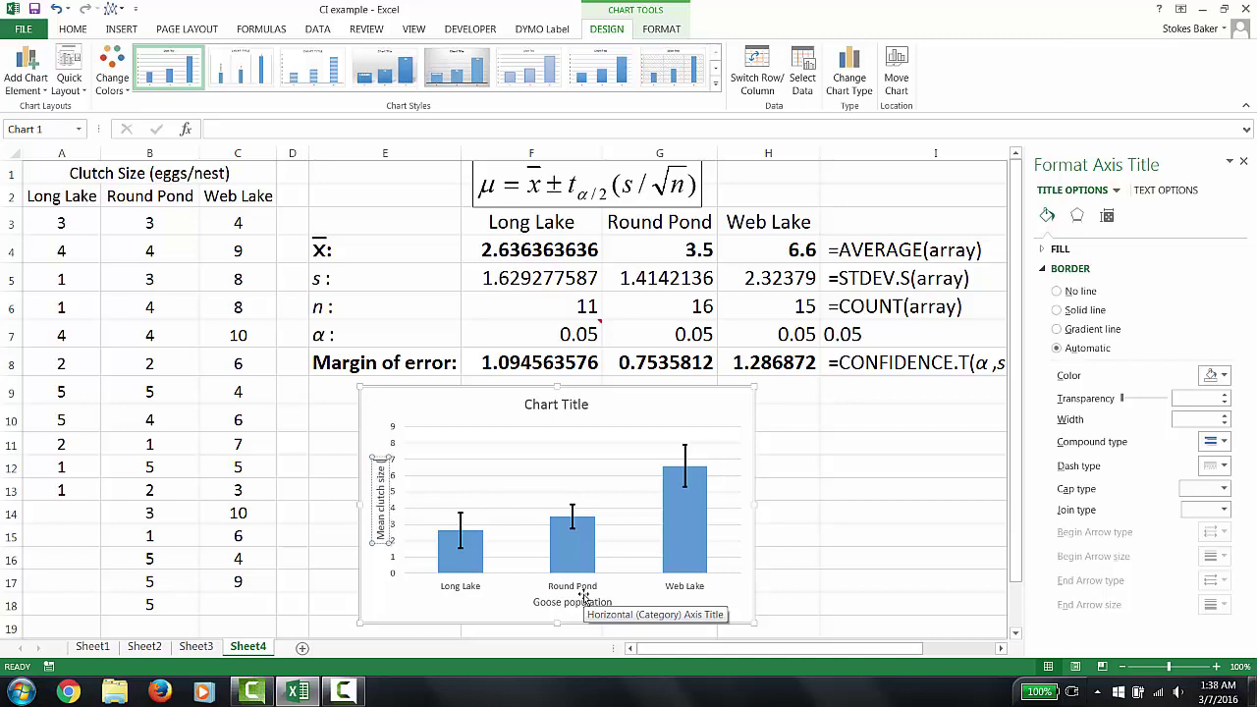
type(" (eggs/nest)")
Format the vertical axis title as 12 pt black text and move it slightly up.
left_click(386, 503)
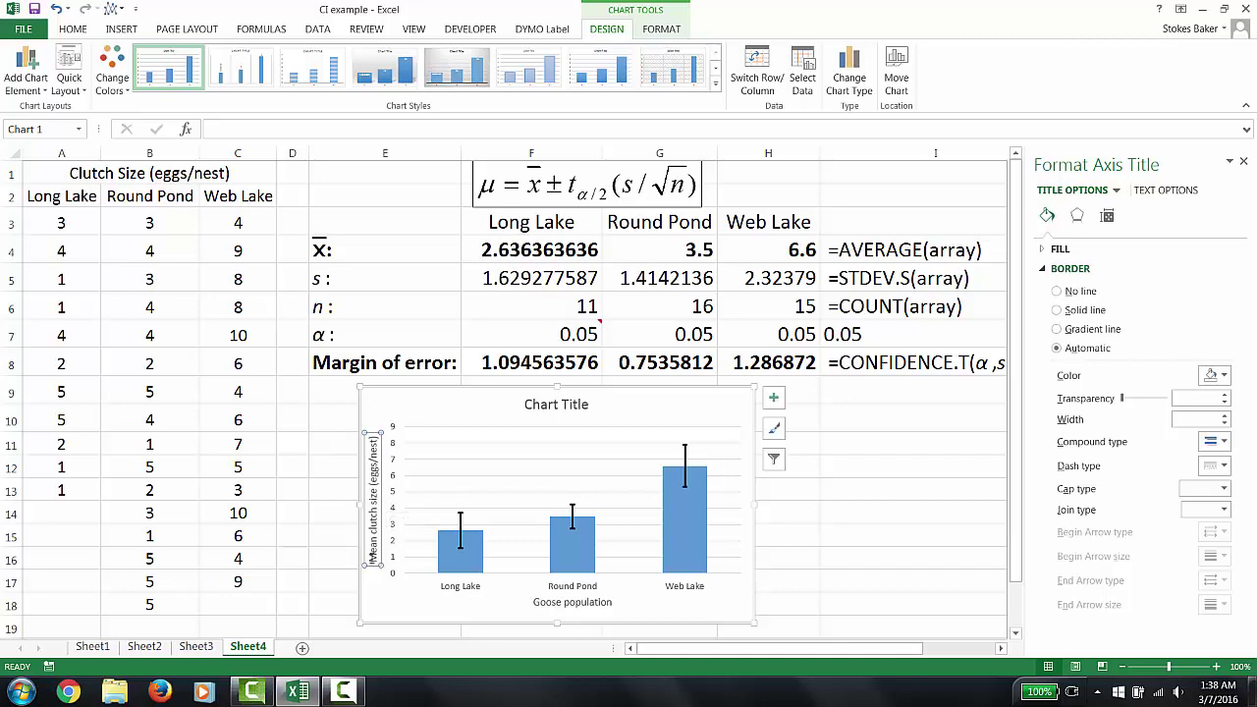
left_click(72, 30)
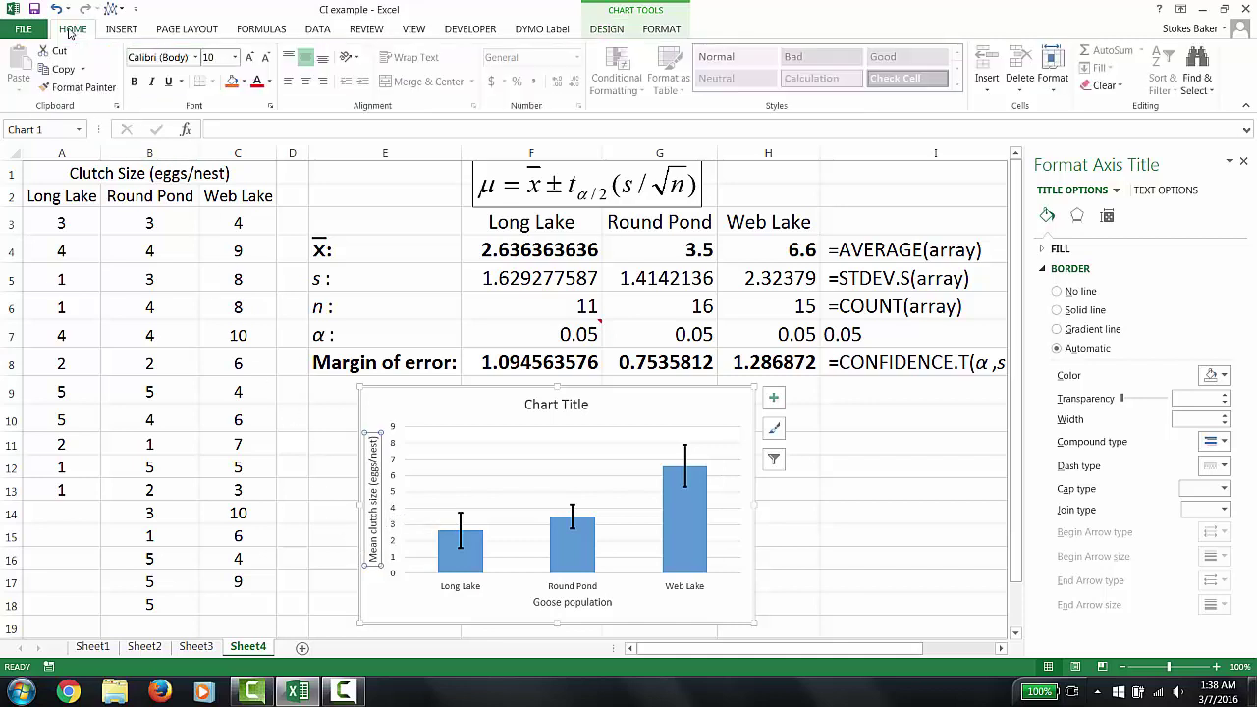
left_click(235, 57)
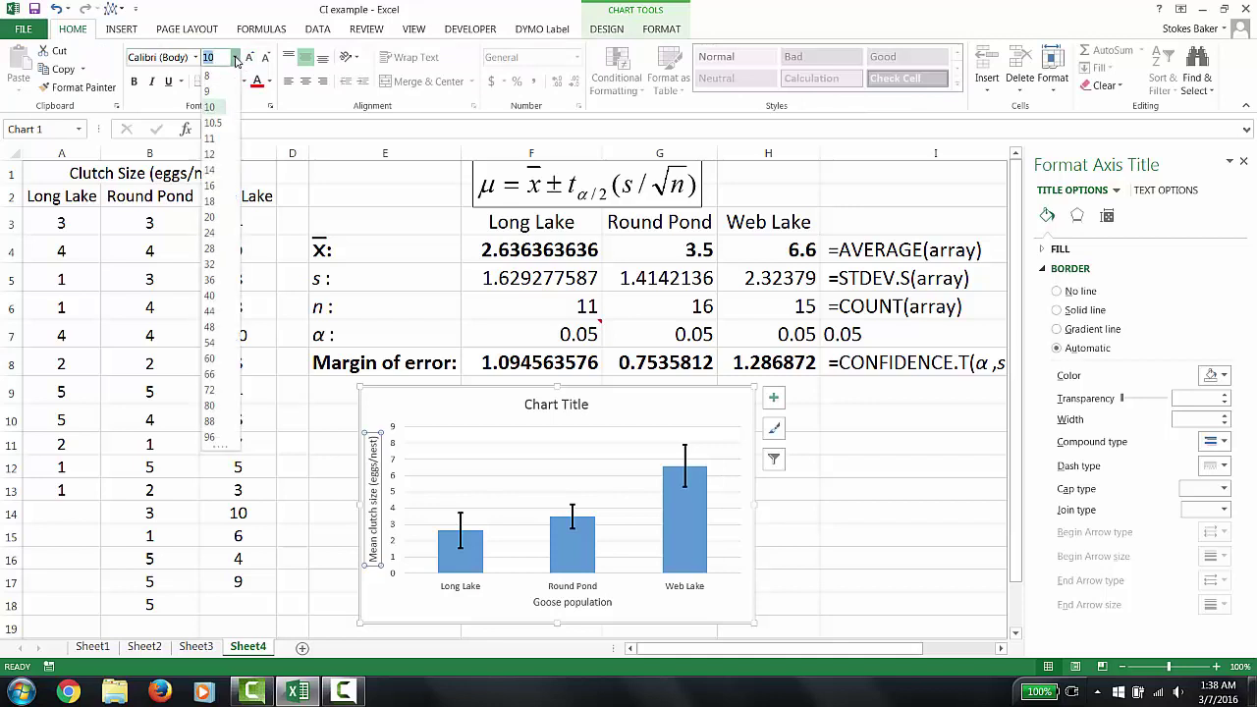
left_click(210, 154)
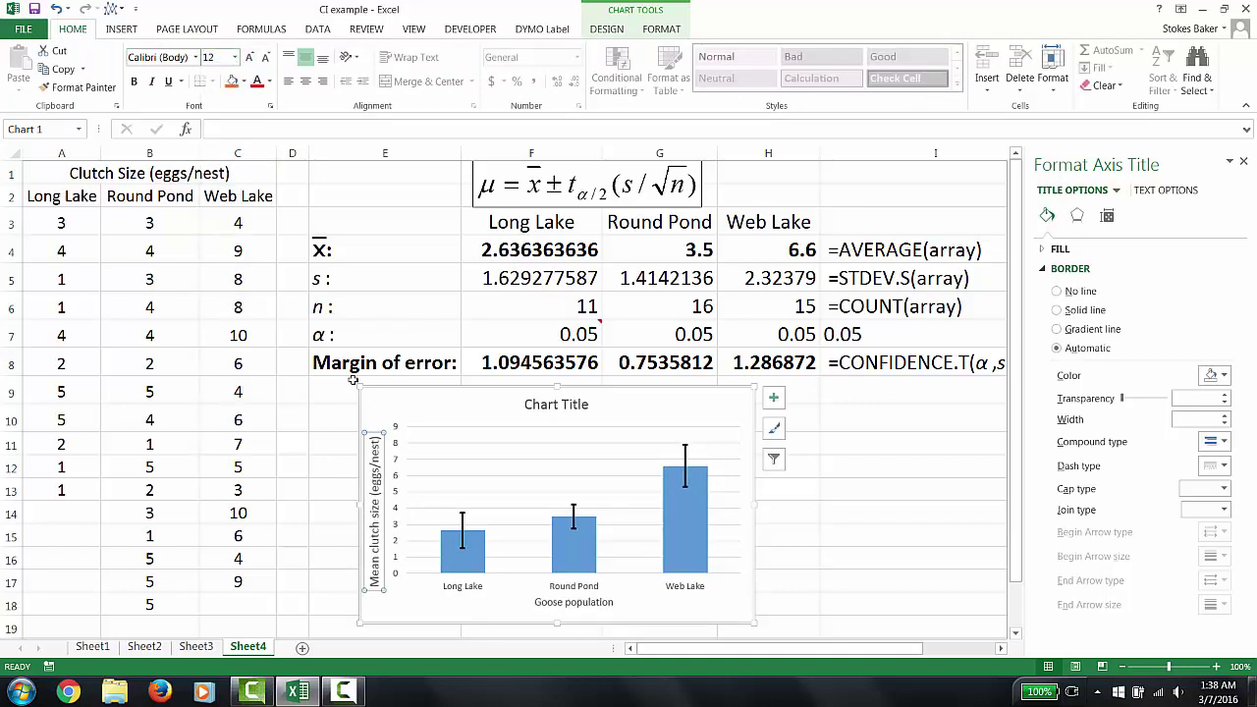
left_click(271, 86)
left_click(272, 143)
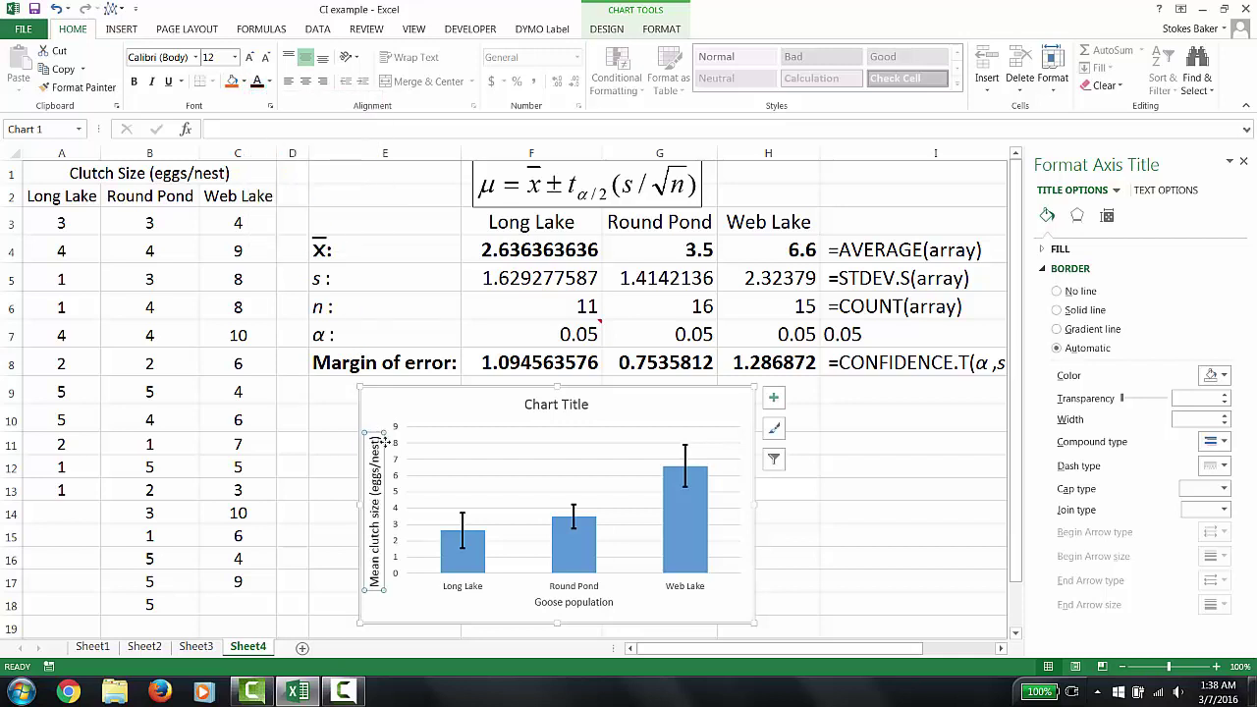
left_click_drag(382, 436, 381, 428)
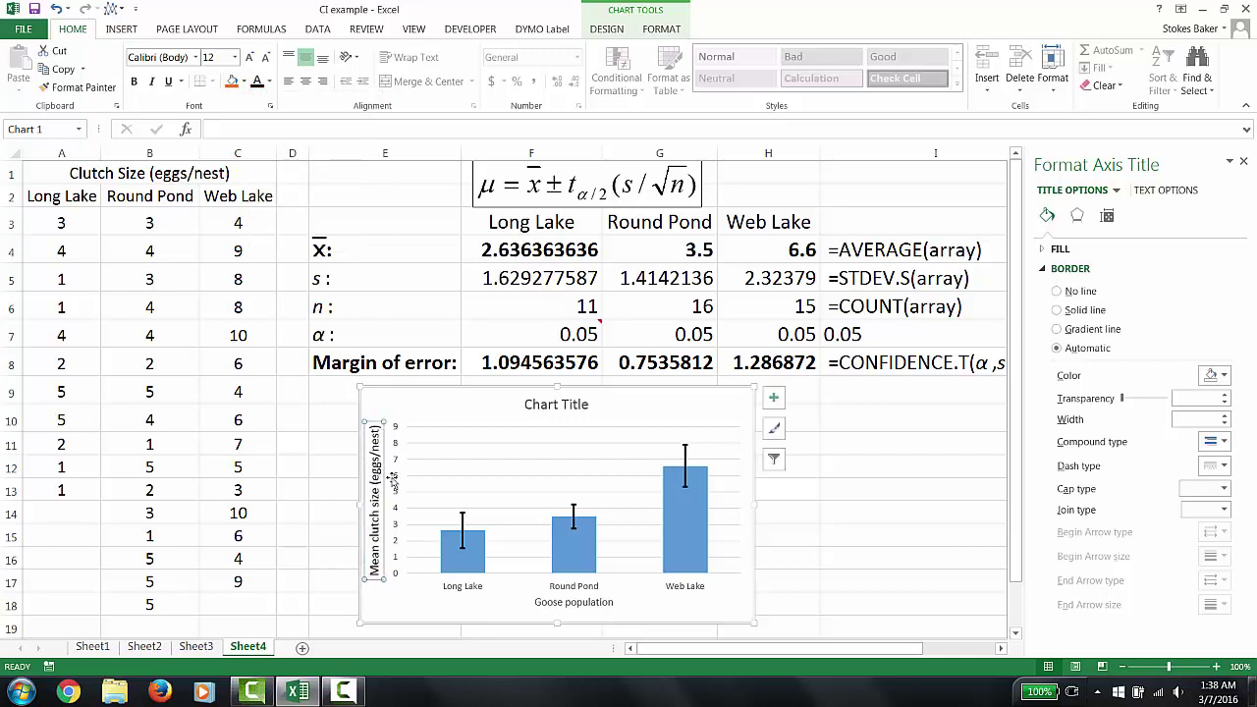
Set the font size of the vertical axis number labels to 12.
left_click(396, 450)
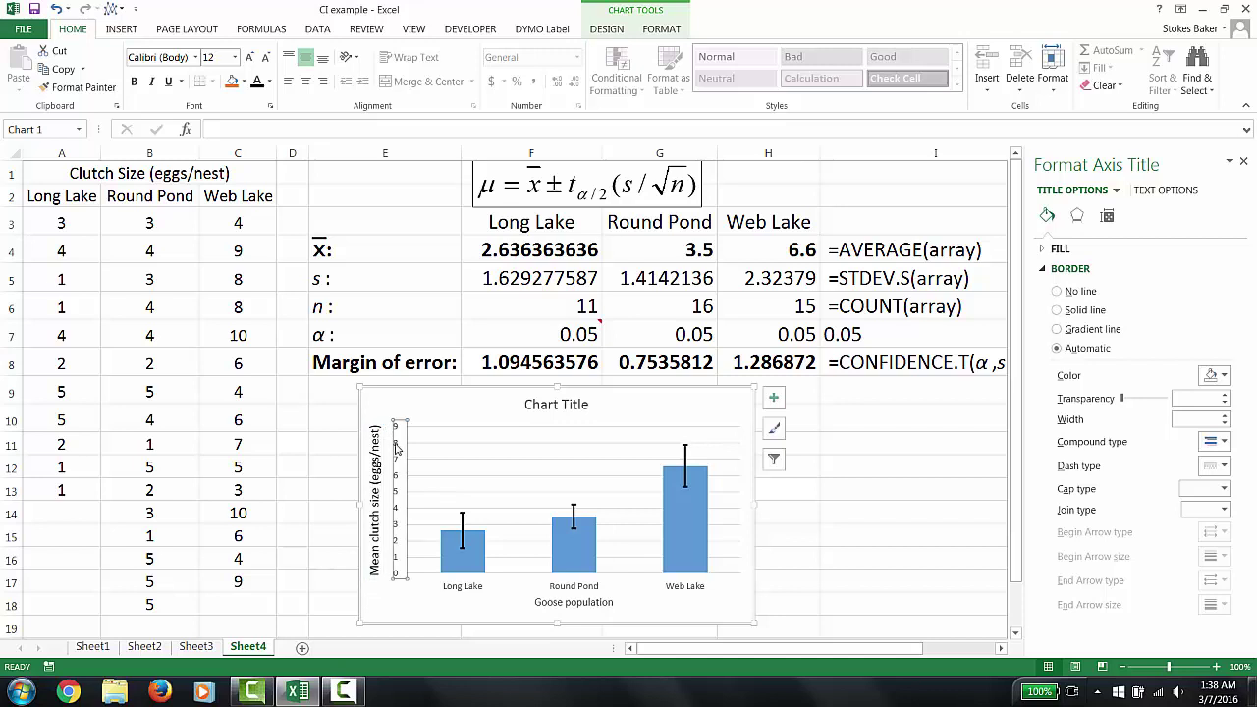
left_click(235, 57)
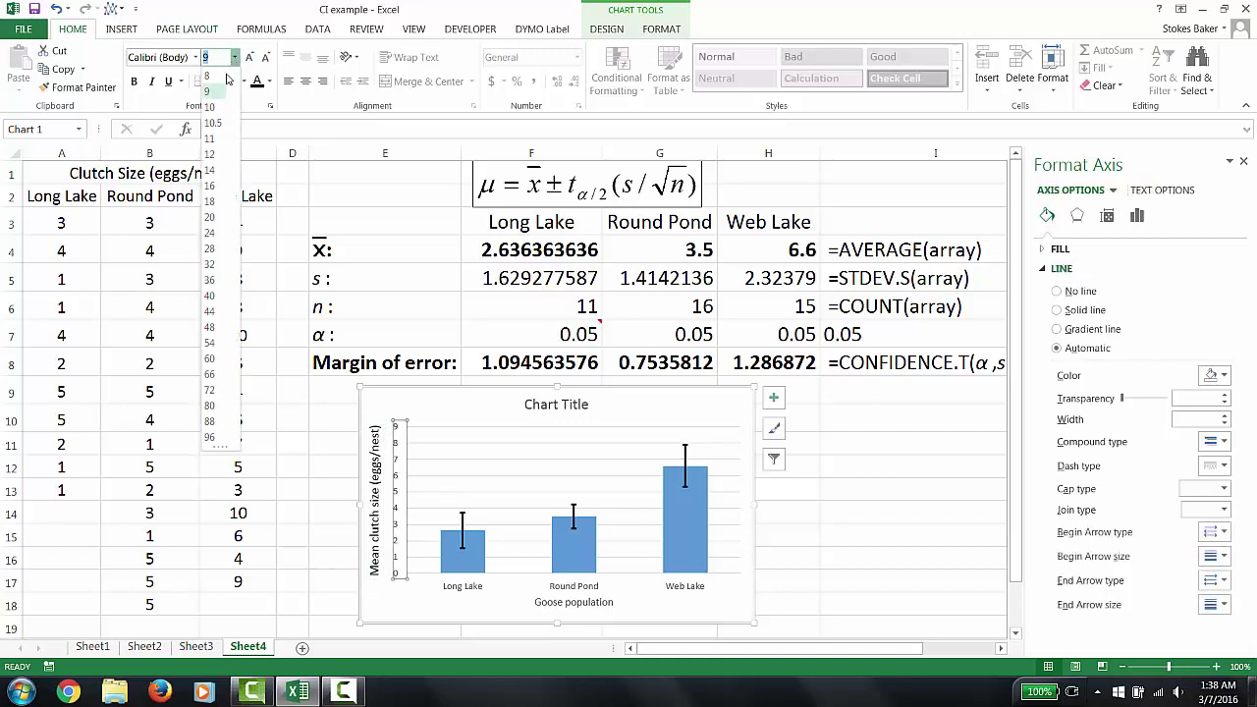
left_click(210, 155)
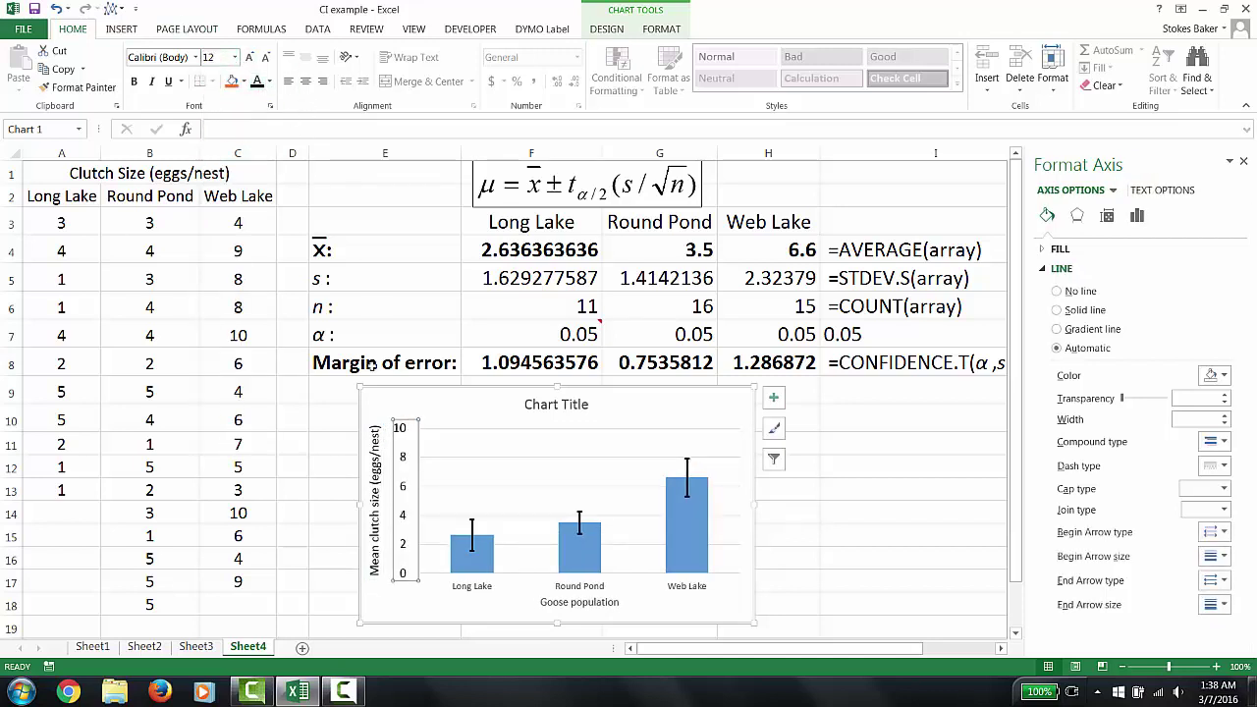
Make the vertical axis title bold and nudge it slightly up beside the axis.
left_click(377, 434)
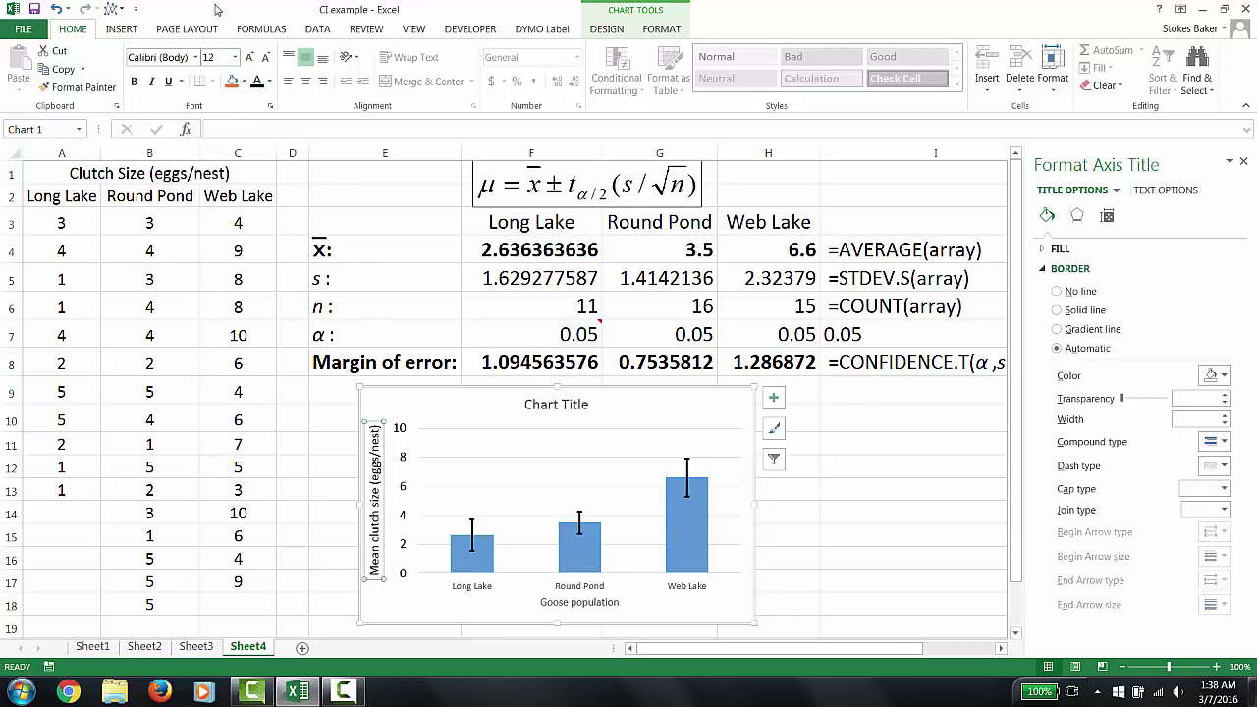
left_click(133, 81)
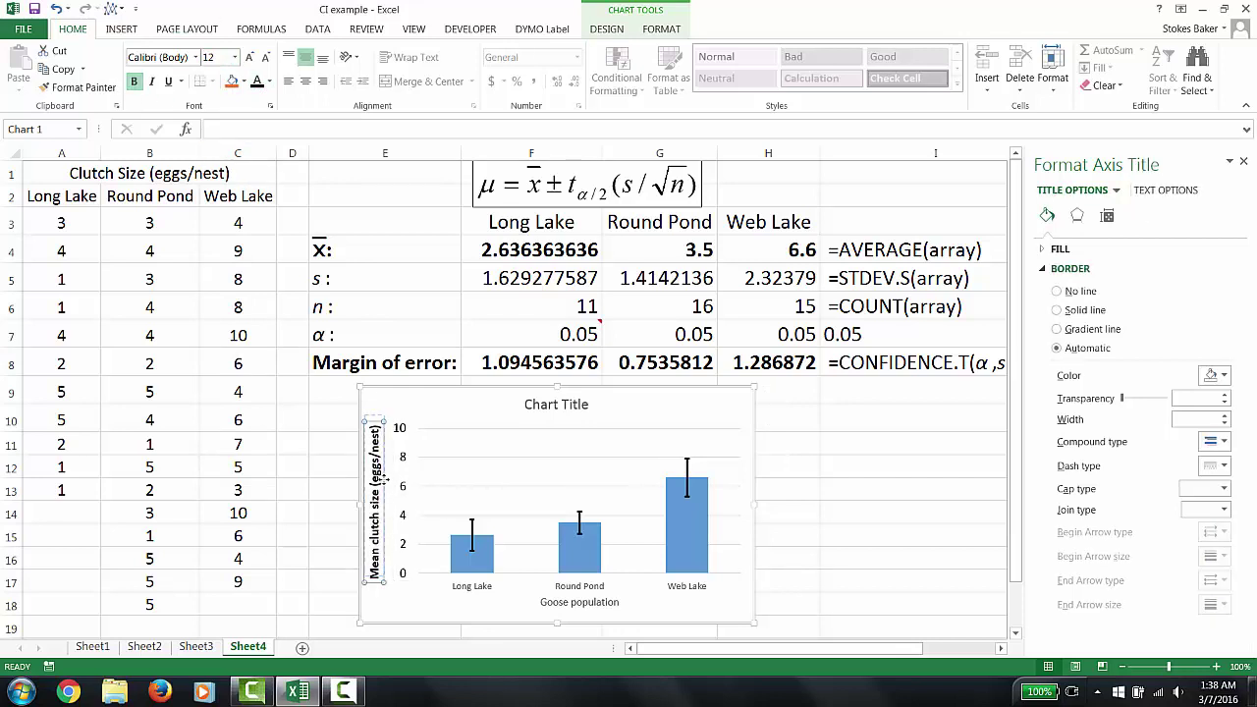
left_click(381, 482)
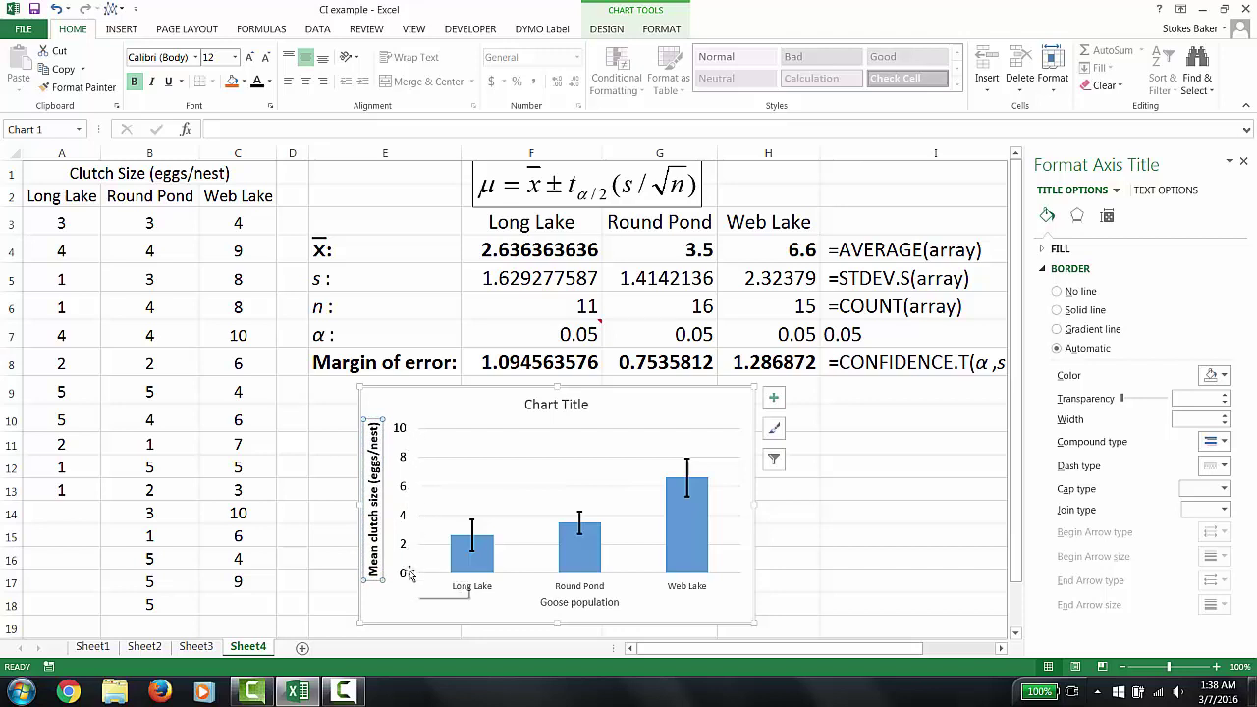
Format the vertical axis line of the chart as a solid black line and increase its width.
left_click(407, 471)
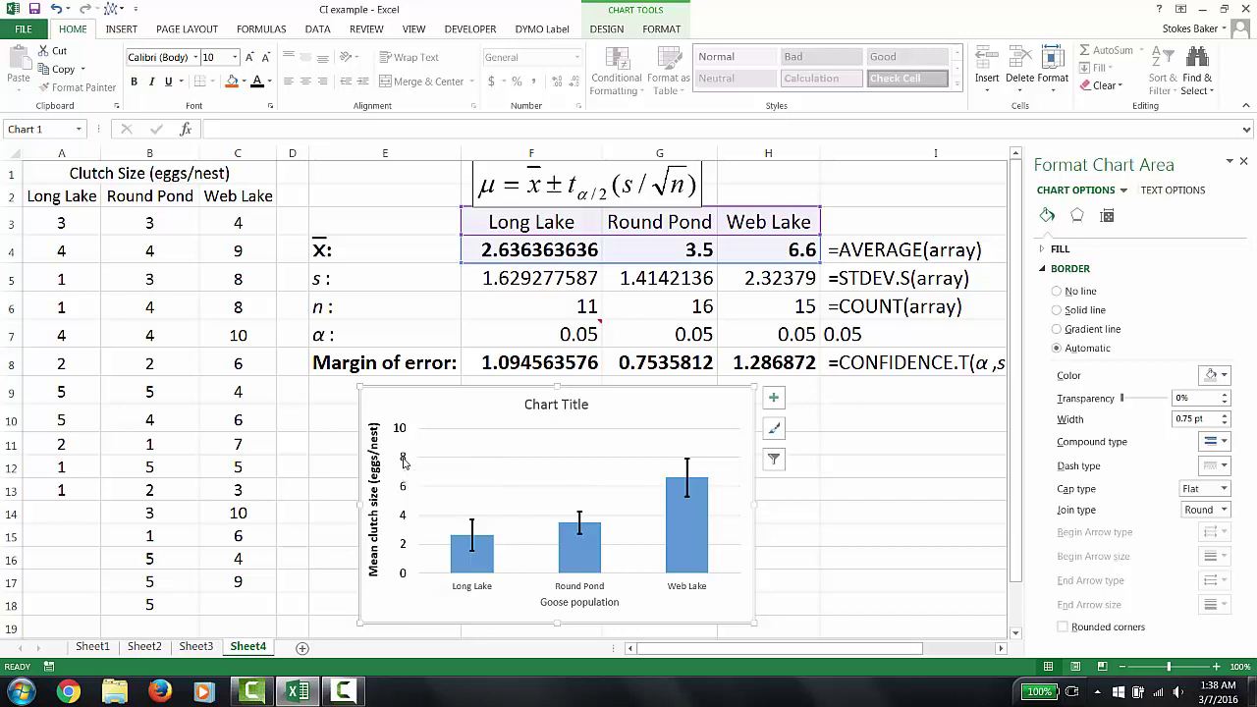
left_click(403, 462)
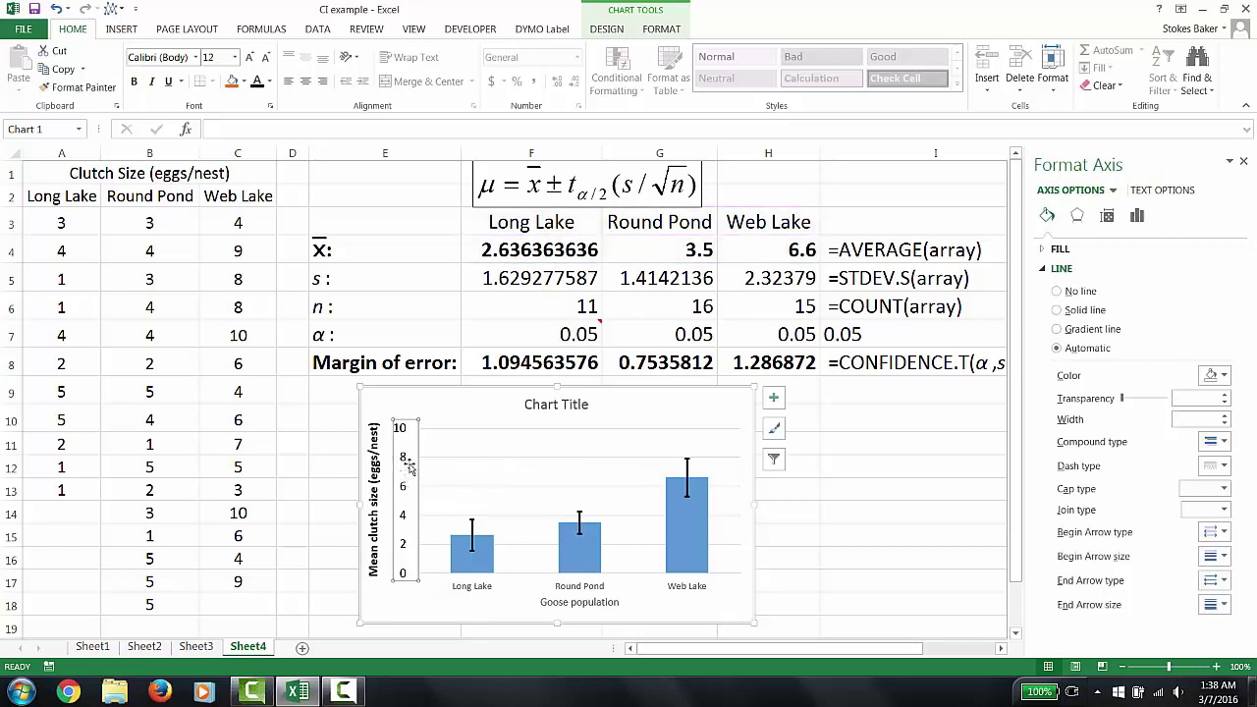
right_click(407, 462)
right_click(405, 460)
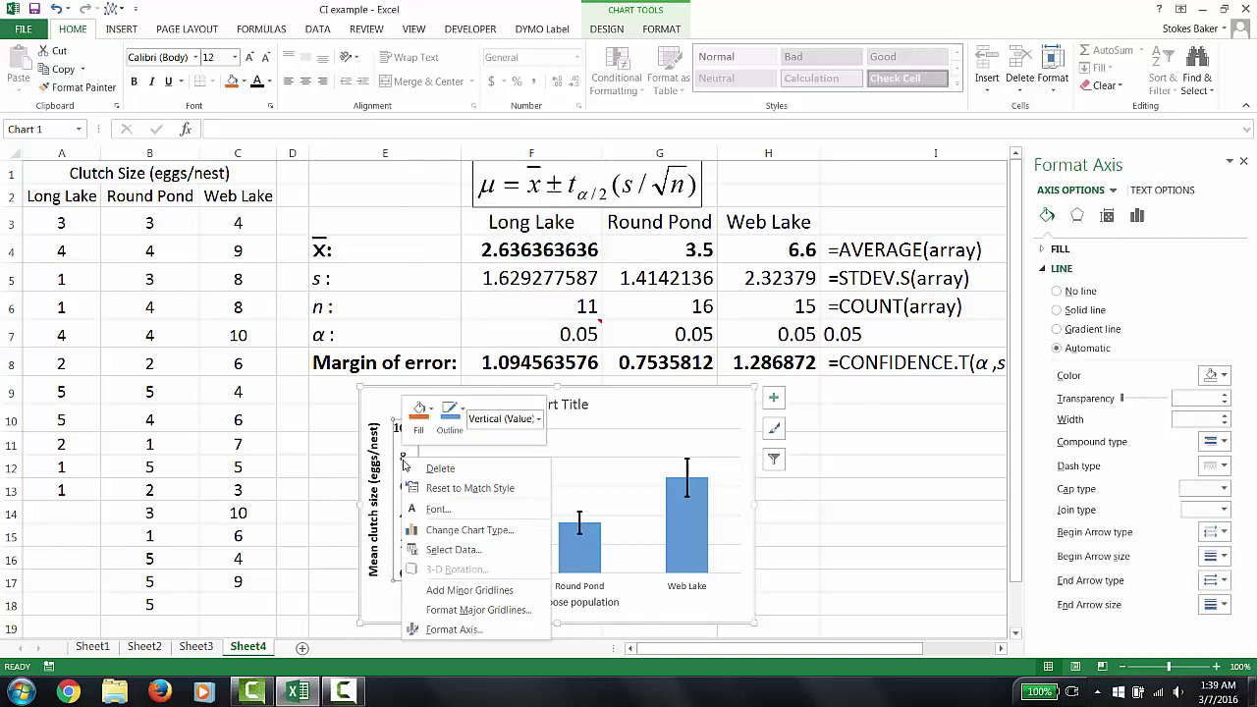
left_click(468, 633)
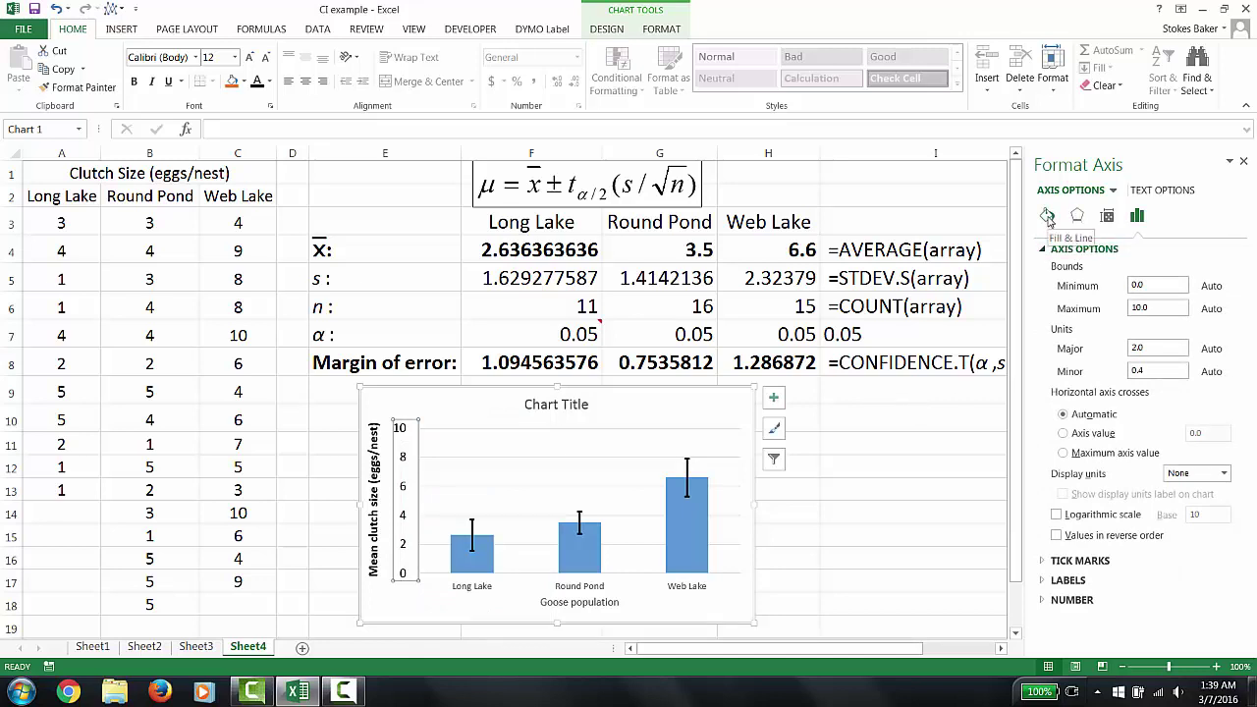
left_click(1048, 216)
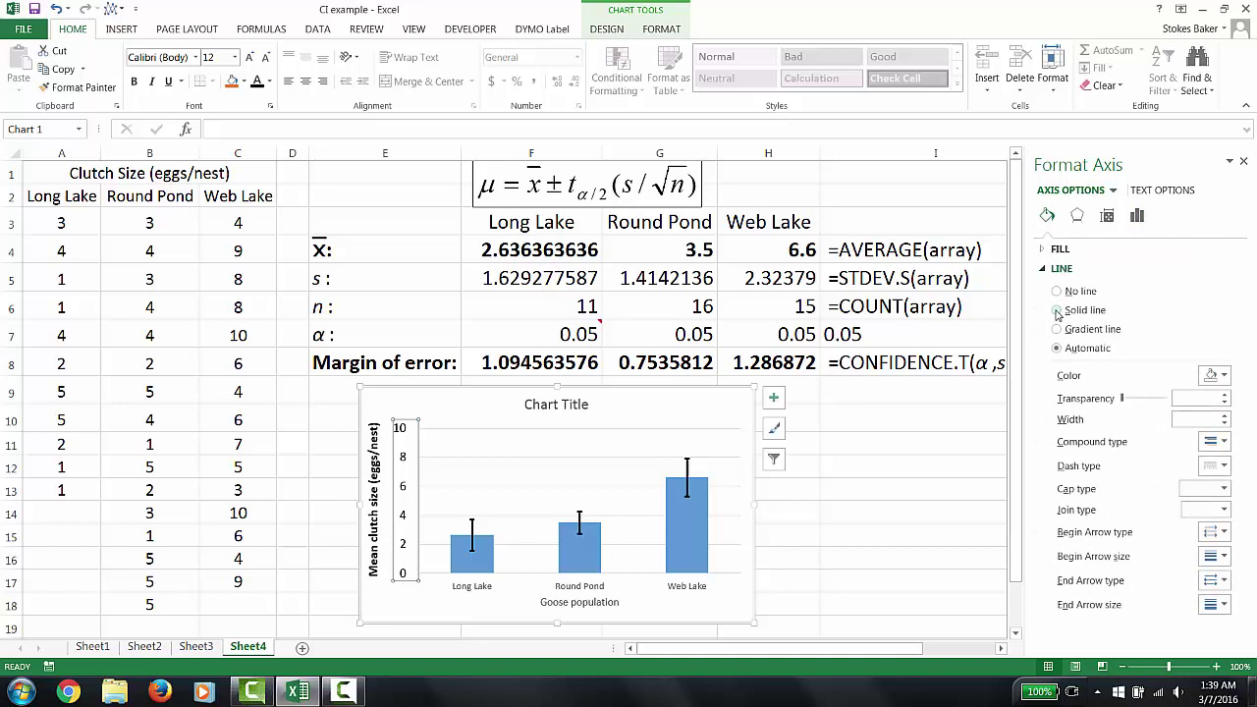
left_click(1057, 310)
left_click(1217, 376)
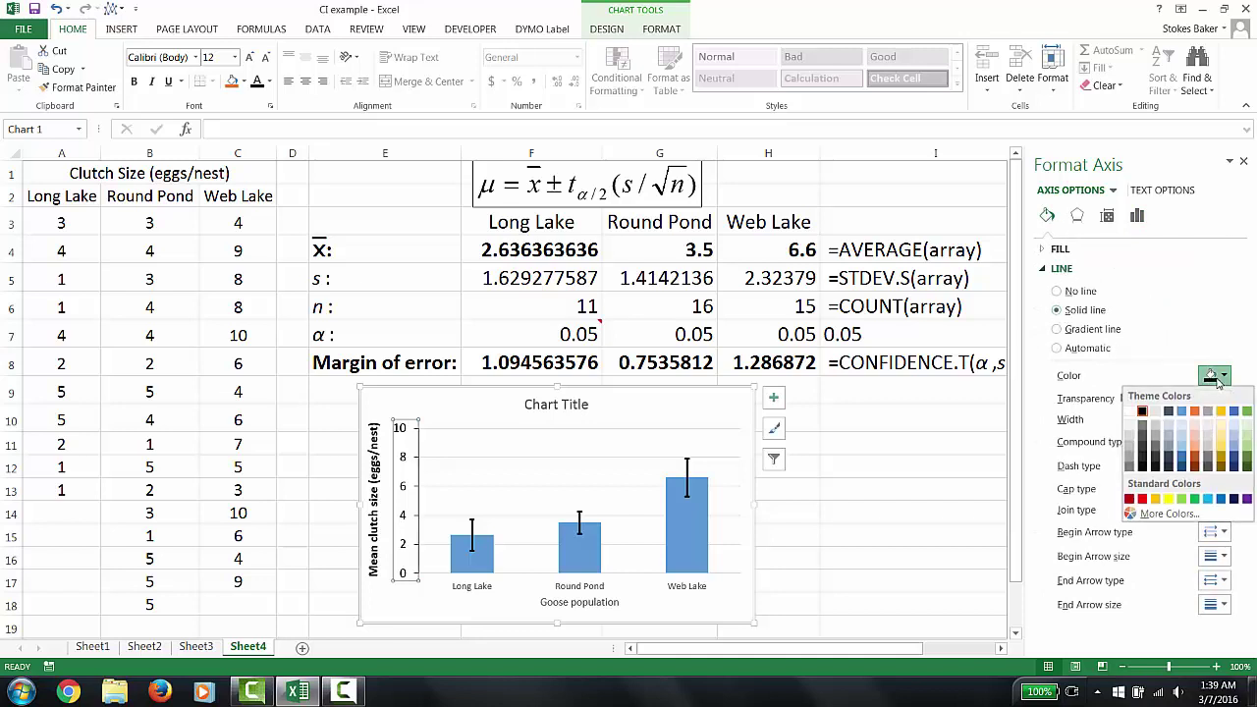
left_click(1144, 411)
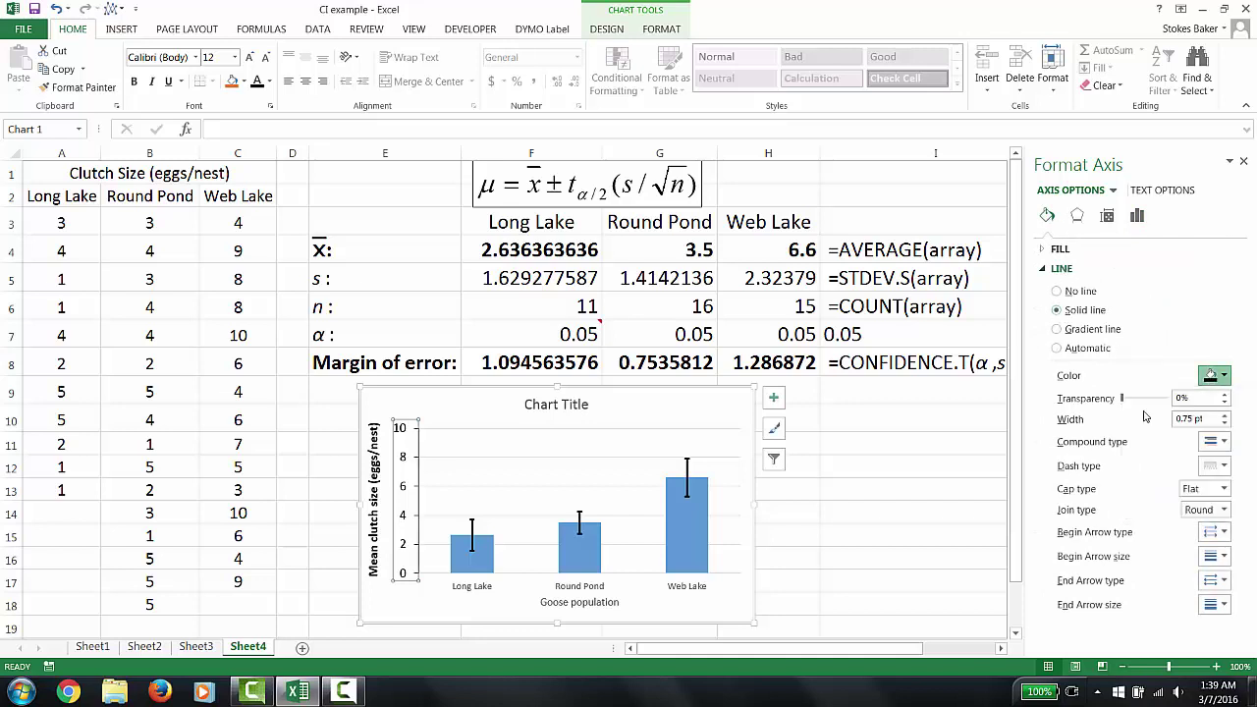
left_click(1225, 417)
left_click(899, 530)
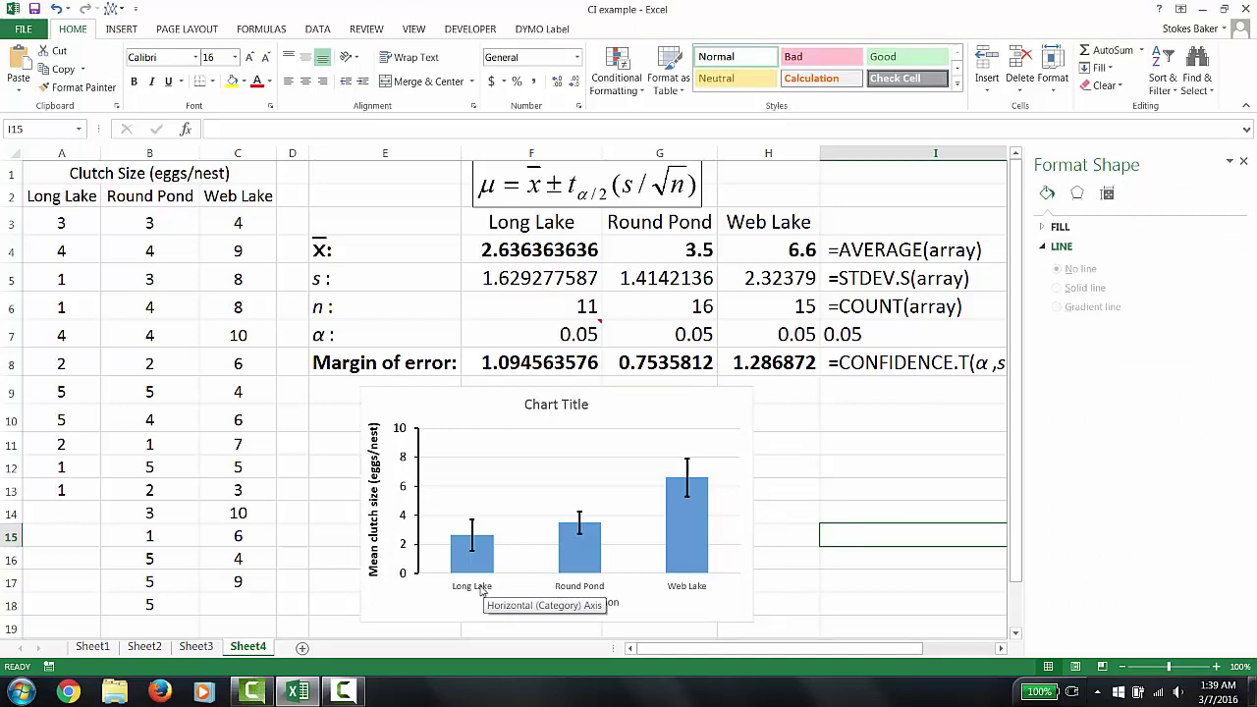
Set the font size of the lake name labels on the horizontal axis to 12.
left_click(481, 587)
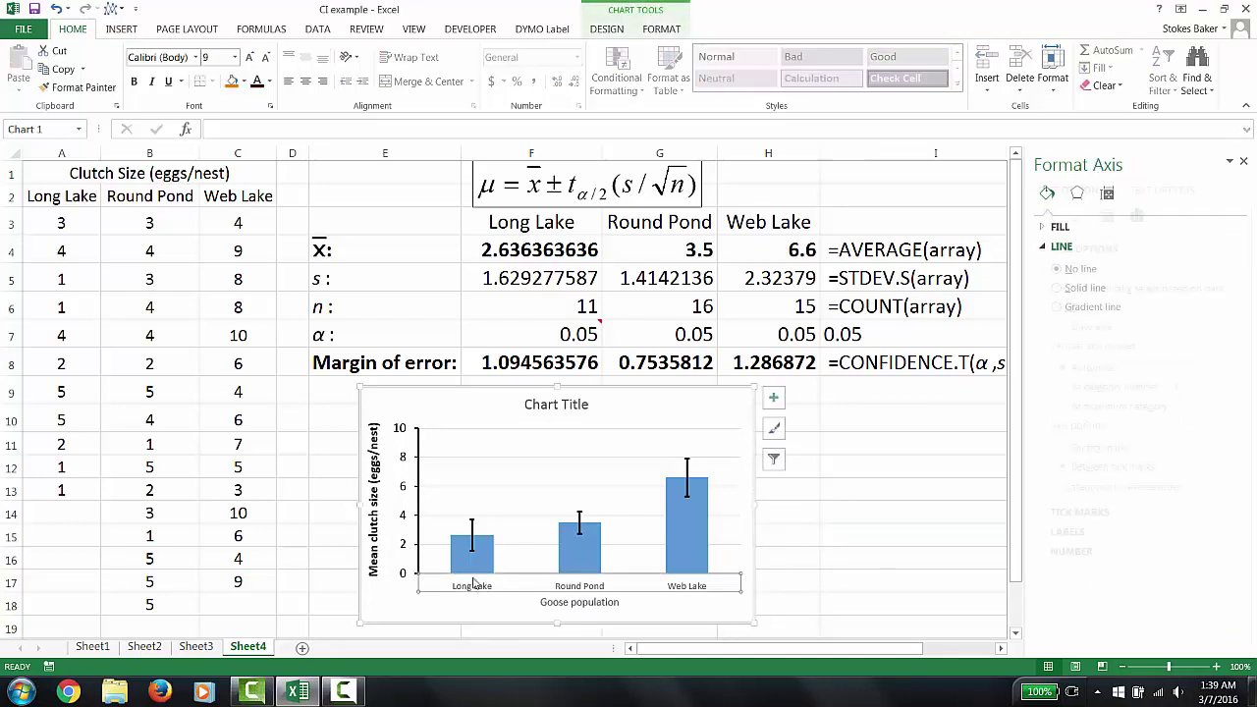
left_click(235, 60)
left_click(214, 155)
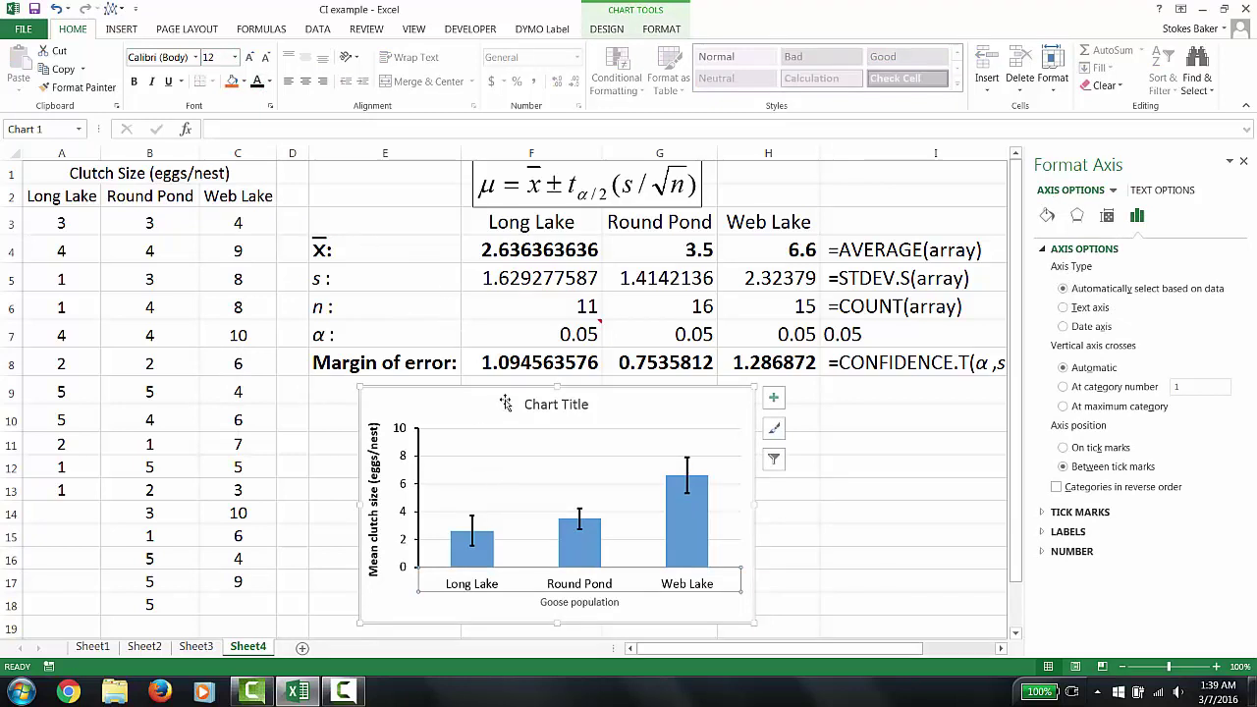
Format the horizontal axis line as a solid black line with a width of 1 pt.
right_click(556, 583)
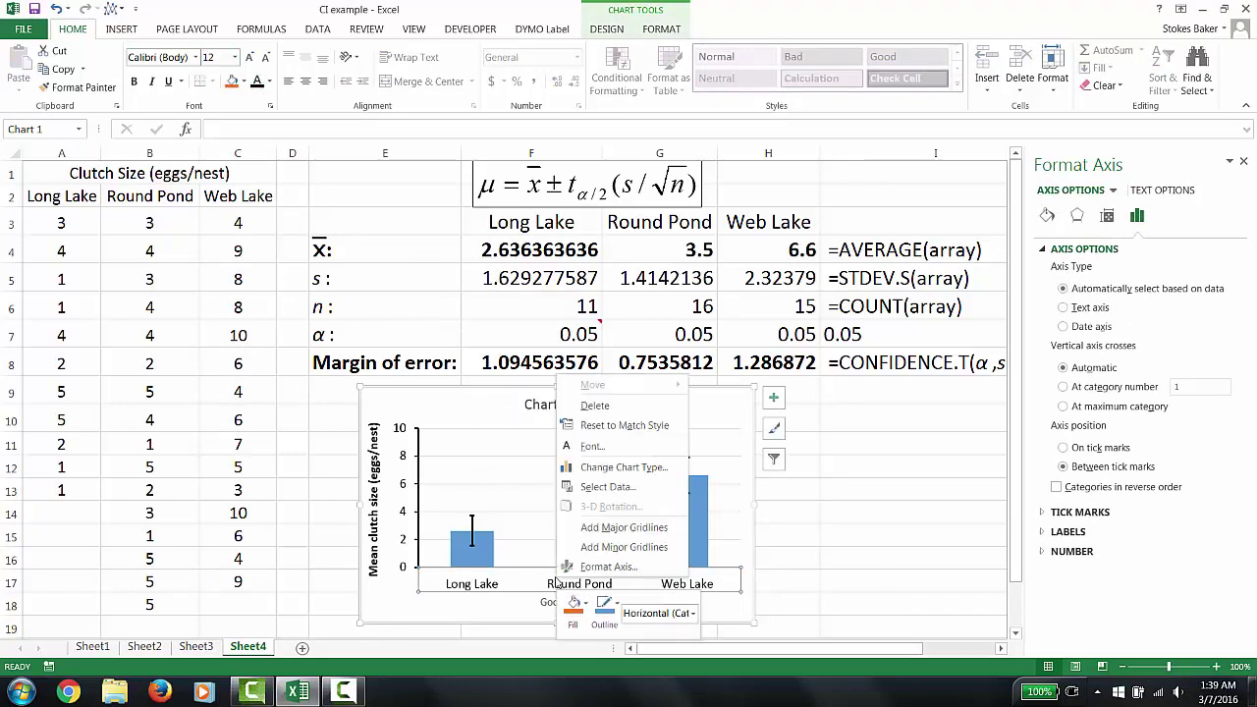
left_click(609, 567)
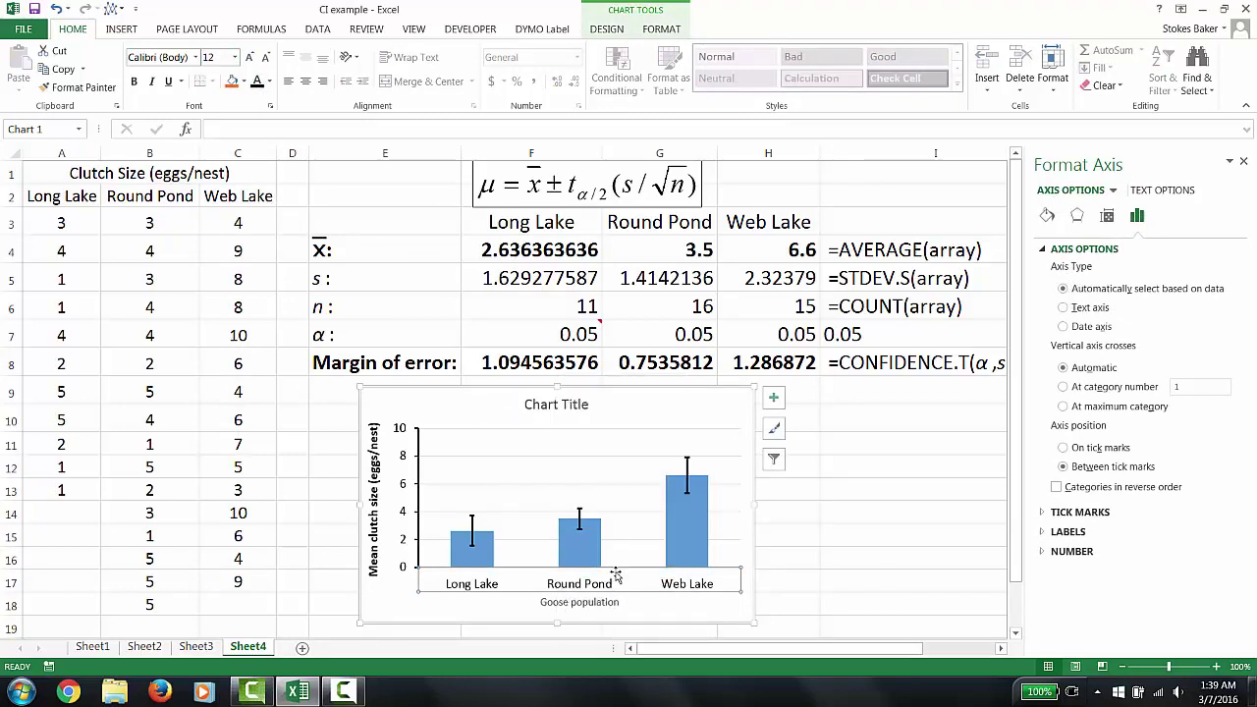
left_click(1047, 215)
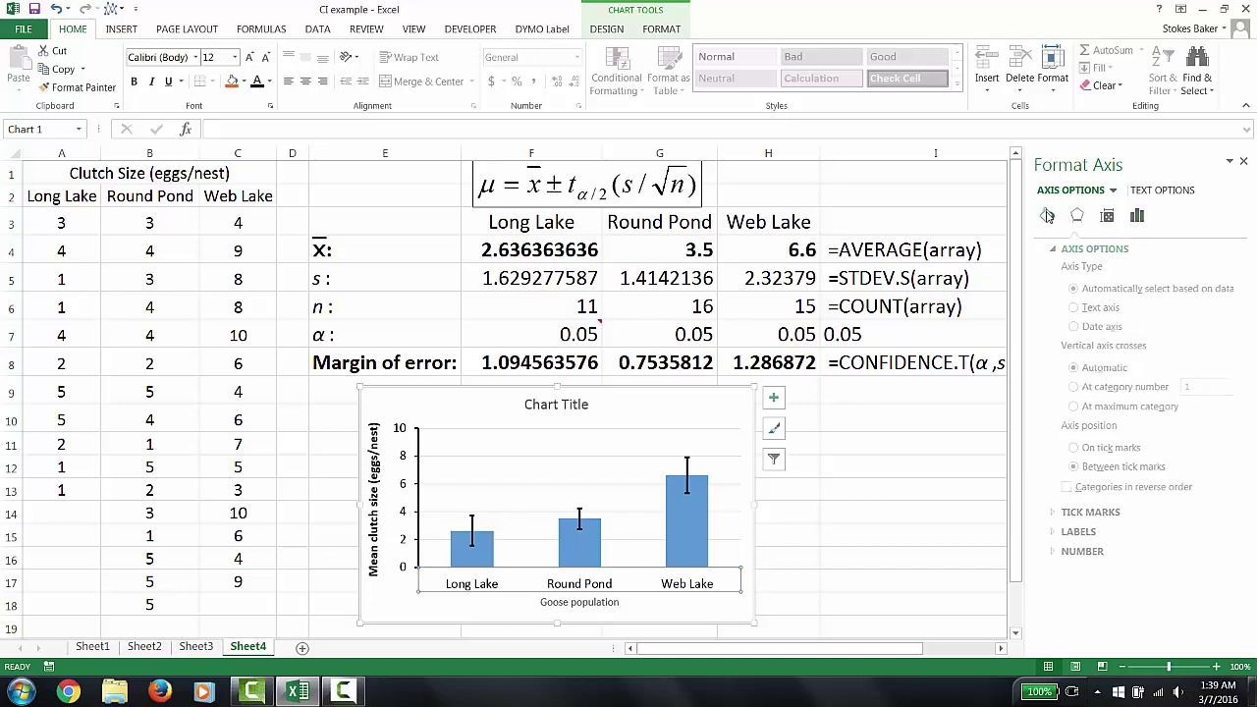
left_click(1057, 309)
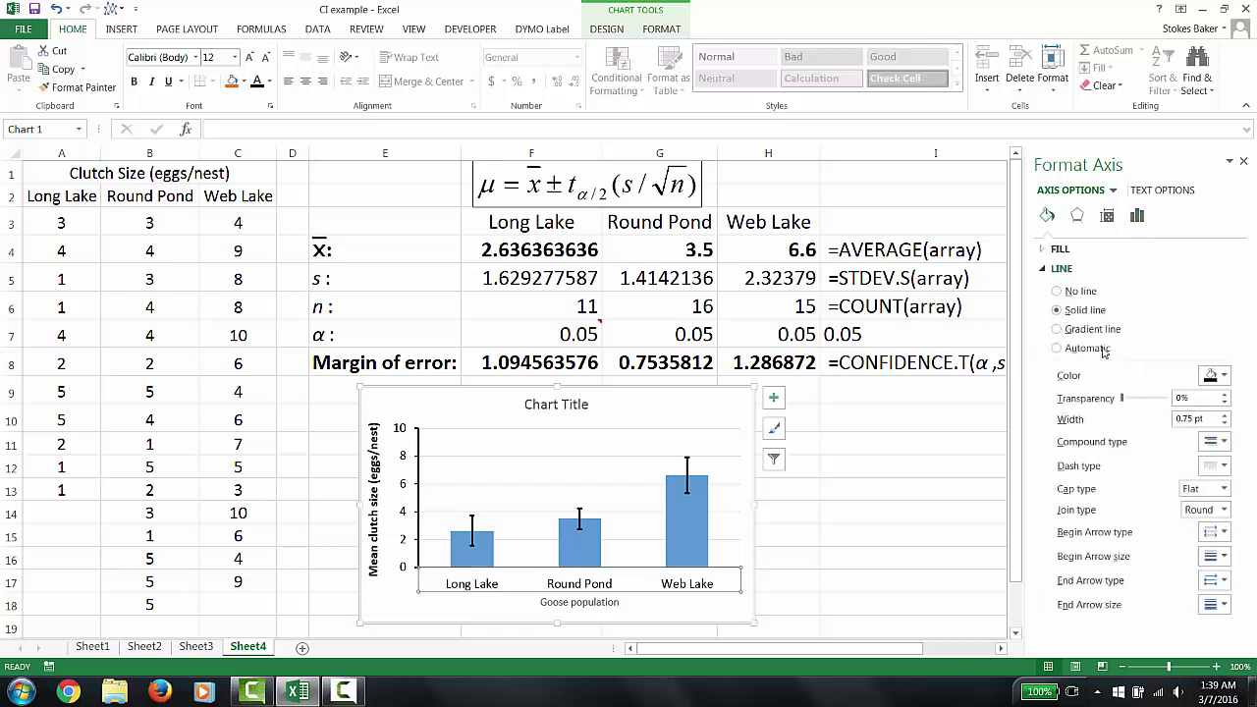
left_click(1214, 375)
left_click(1142, 410)
left_click(1226, 415)
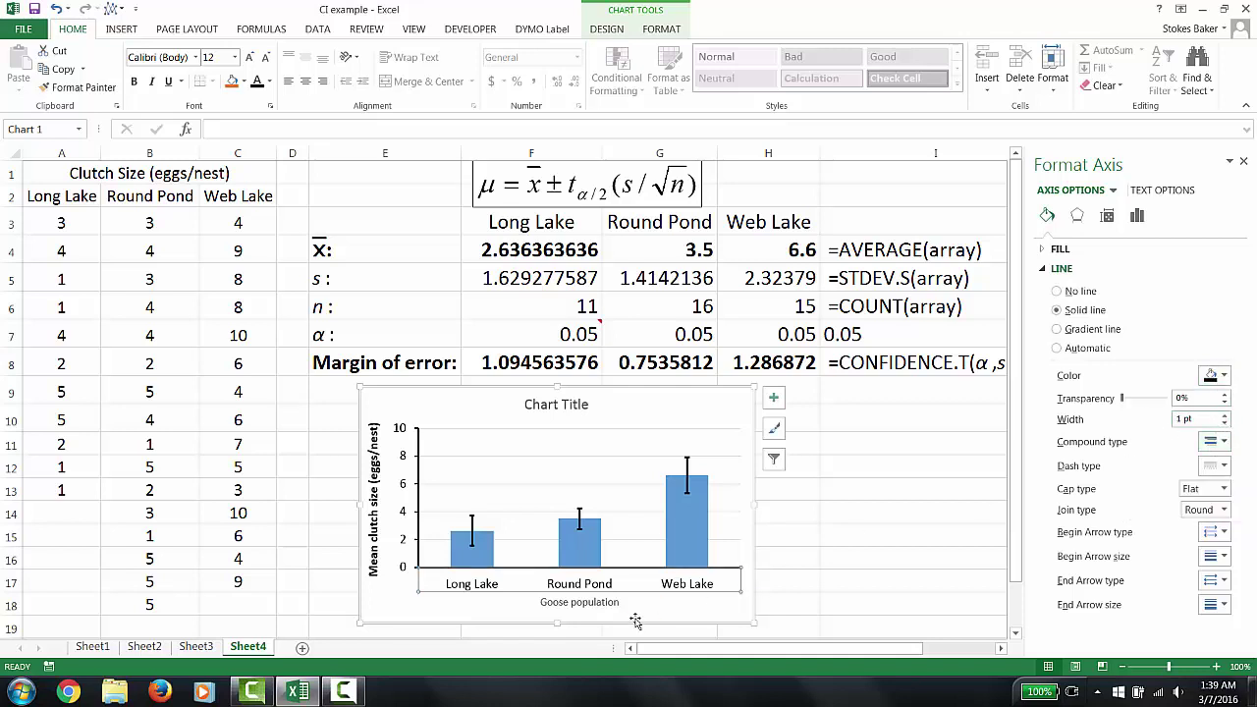
Format the "Goose population" axis title as 14 pt bold text.
left_click(593, 603)
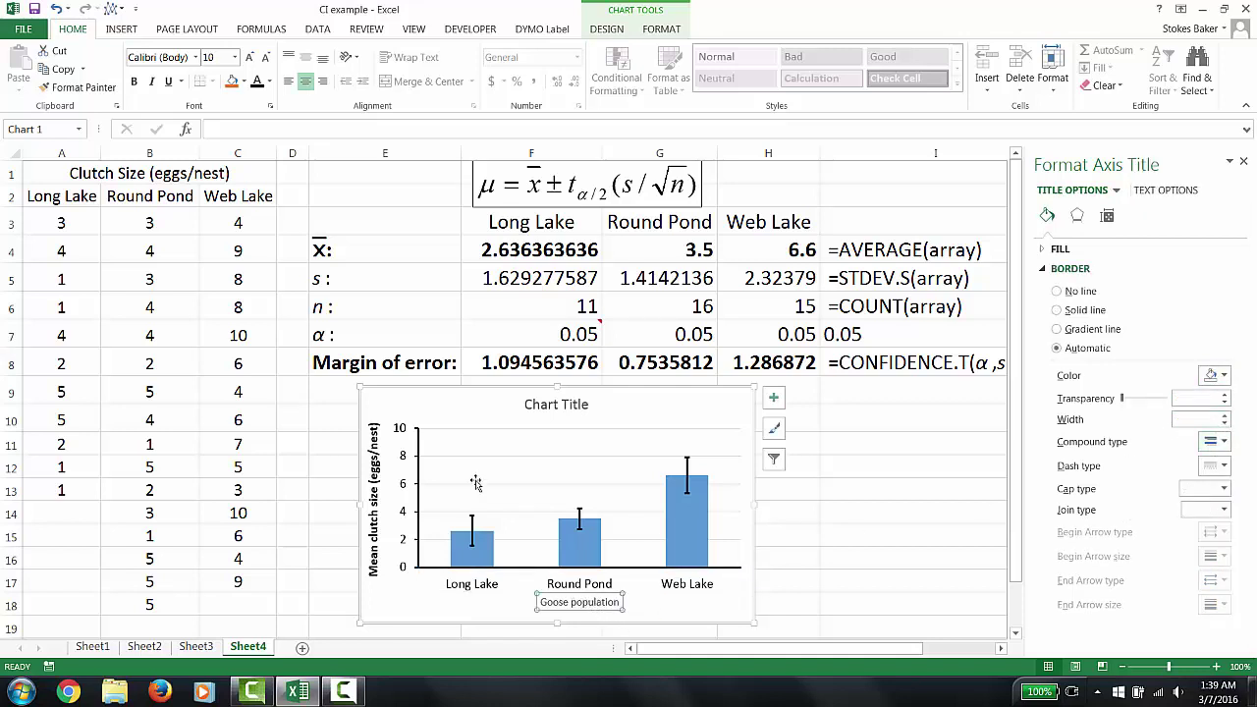
left_click(235, 57)
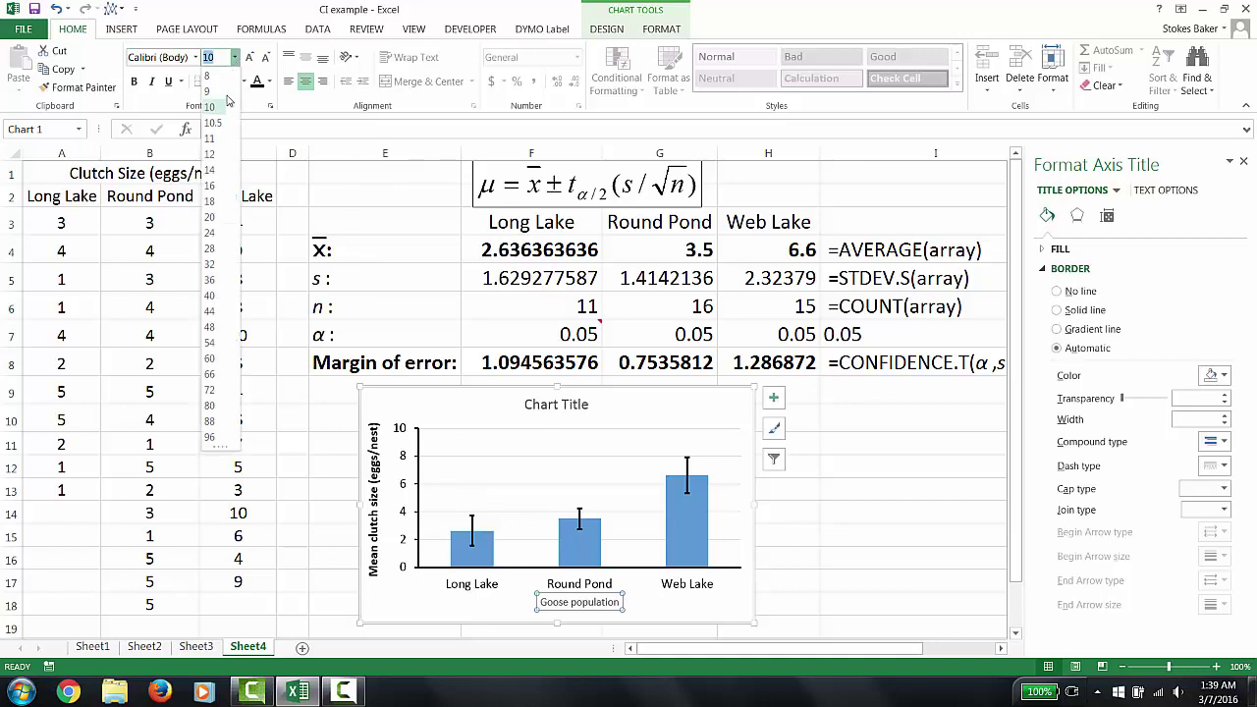
left_click(217, 172)
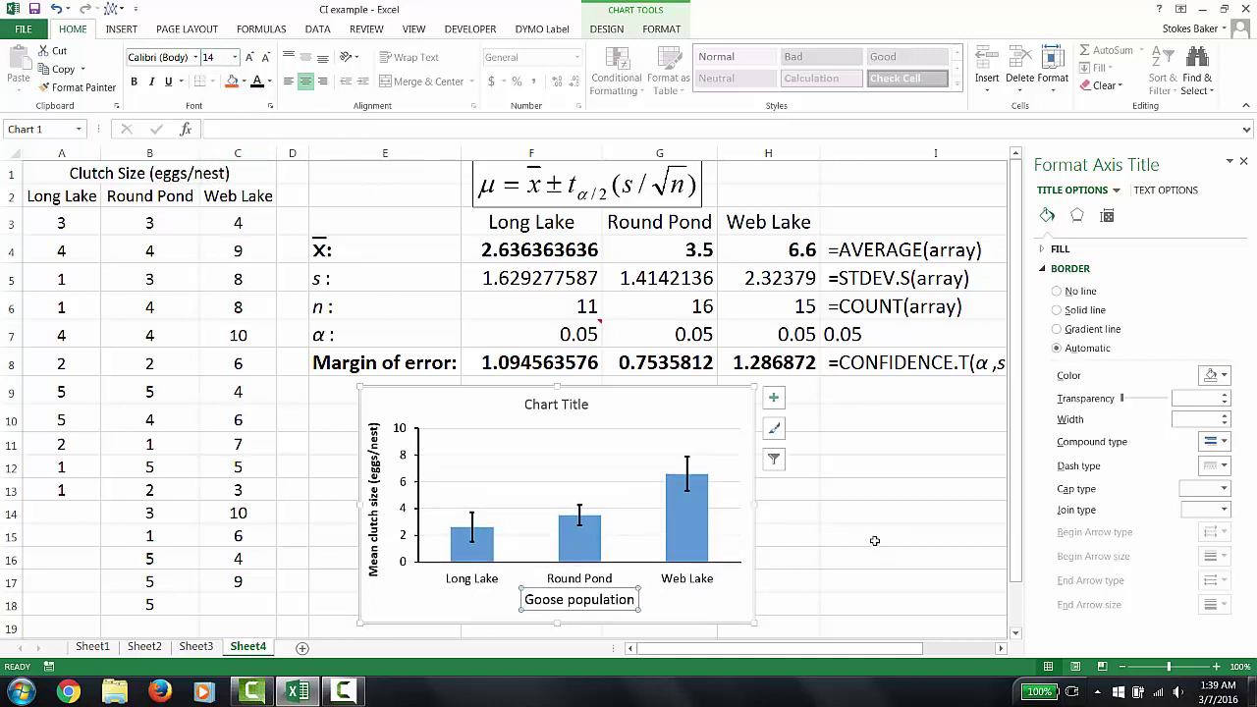
left_click(135, 81)
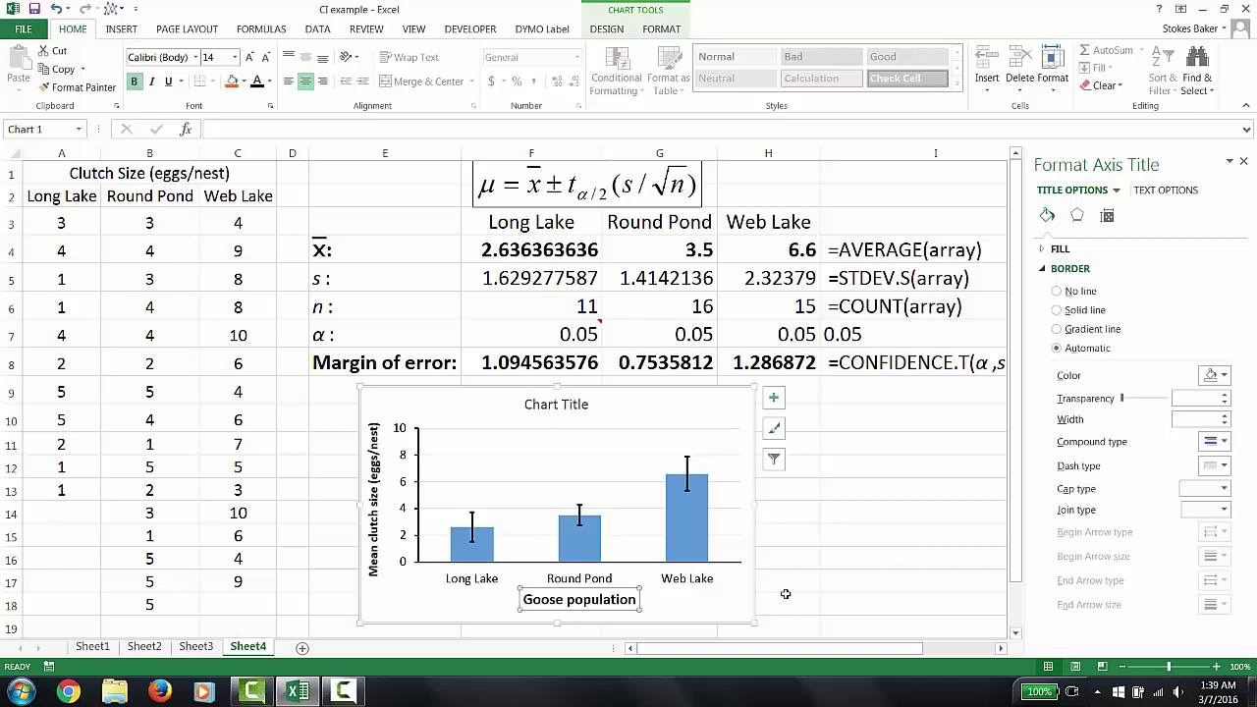
left_click(819, 573)
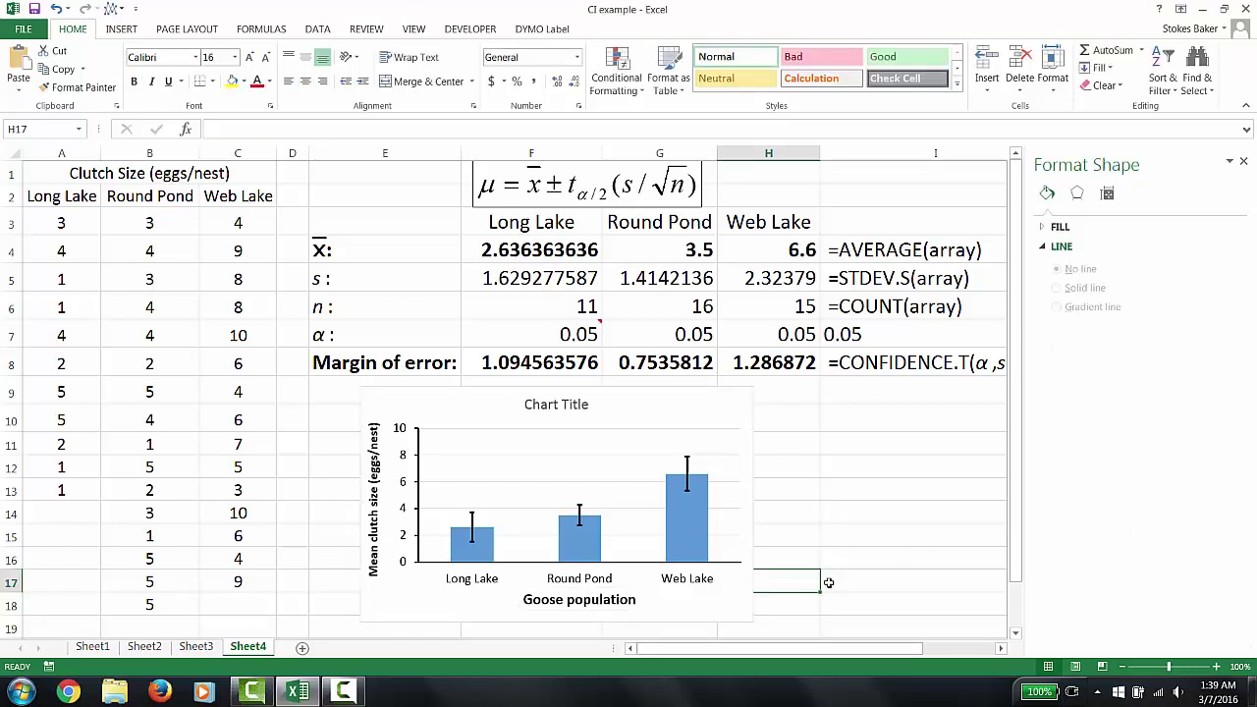
Replace the placeholder chart title with "Mean Clutch Size with 95% Confidence Intervals".
left_click(530, 405)
left_click_drag(526, 409, 599, 409)
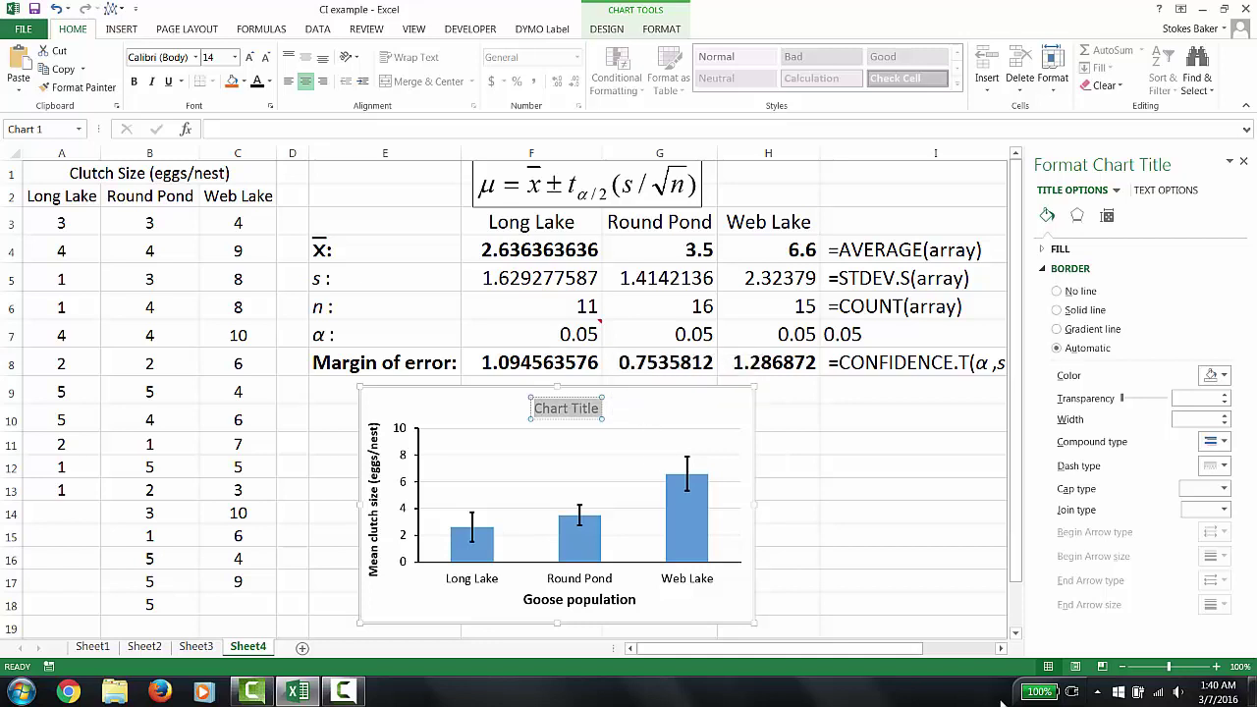
type("Mean Clutch Size wi")
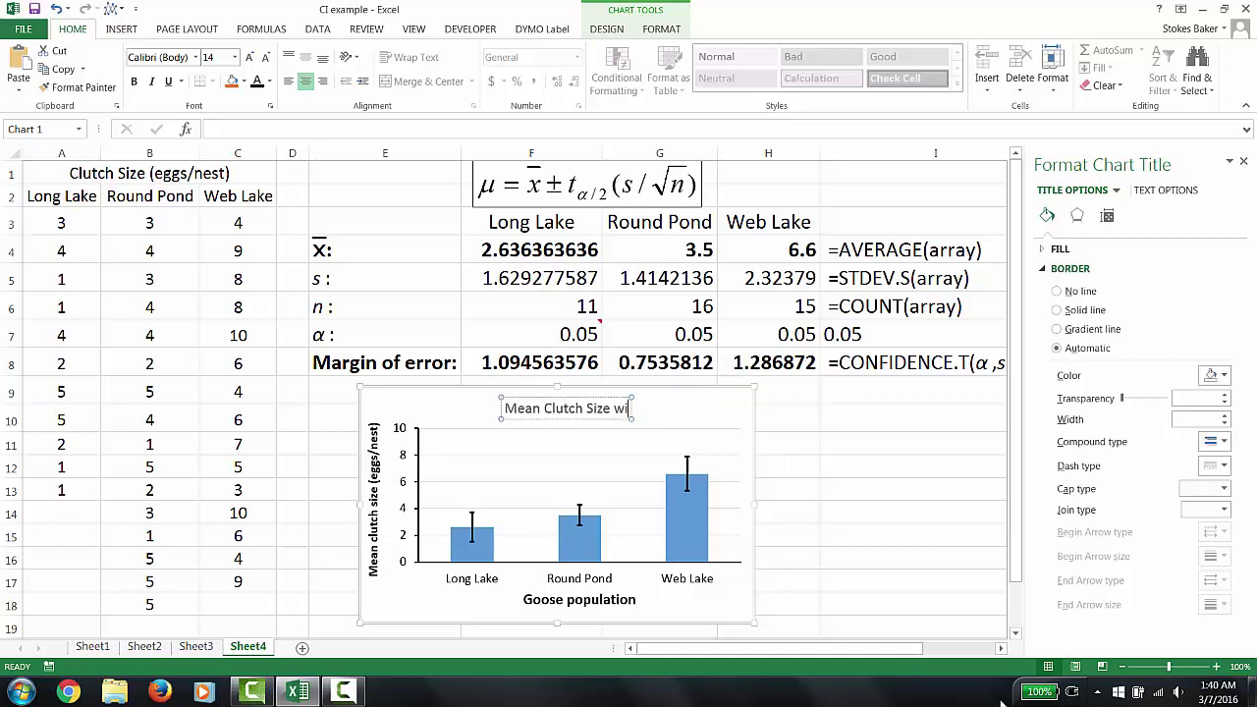
type("th 95")
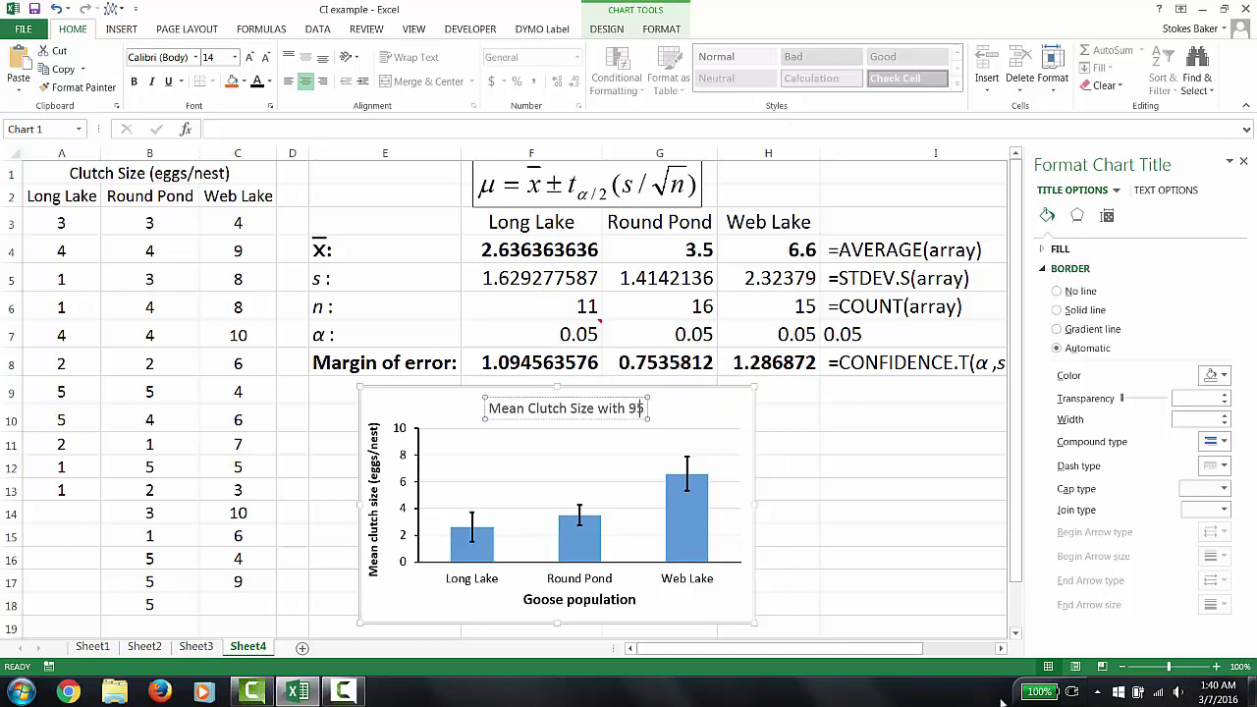
type("%")
type(" Cpnf")
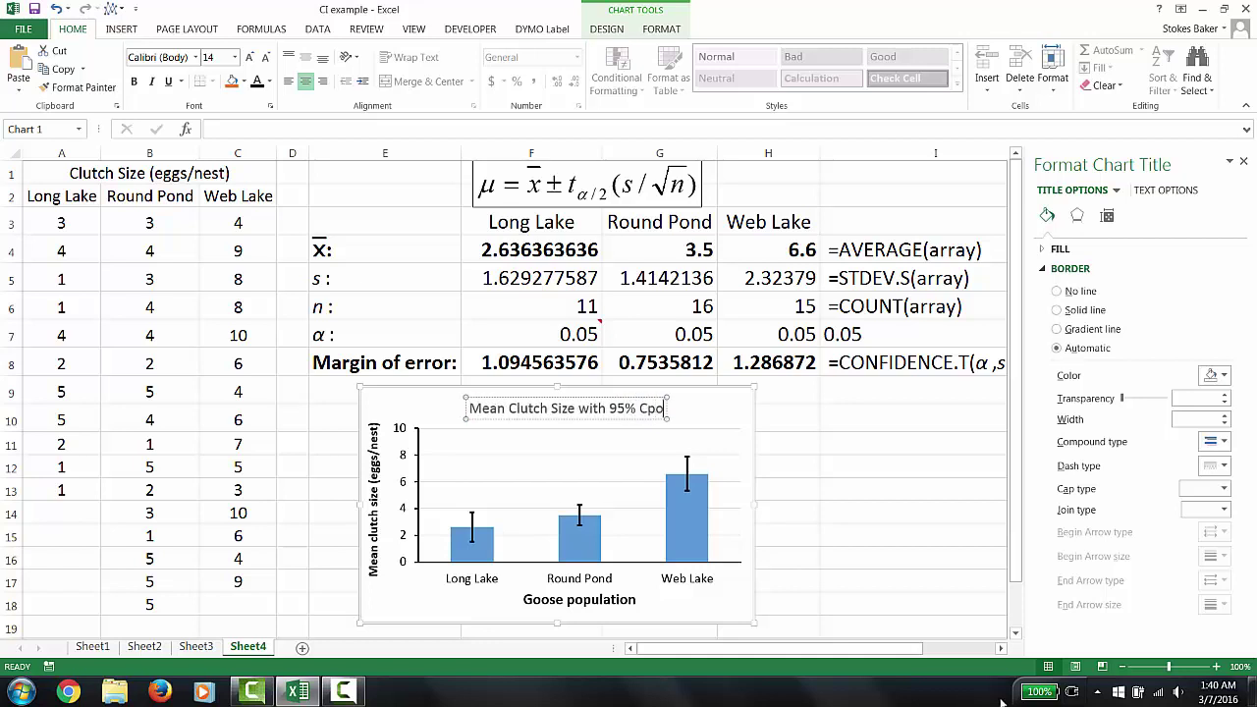
key("BackSpace")
key("BackSpace")
key("BackSpace")
type("onfidence Intervals")
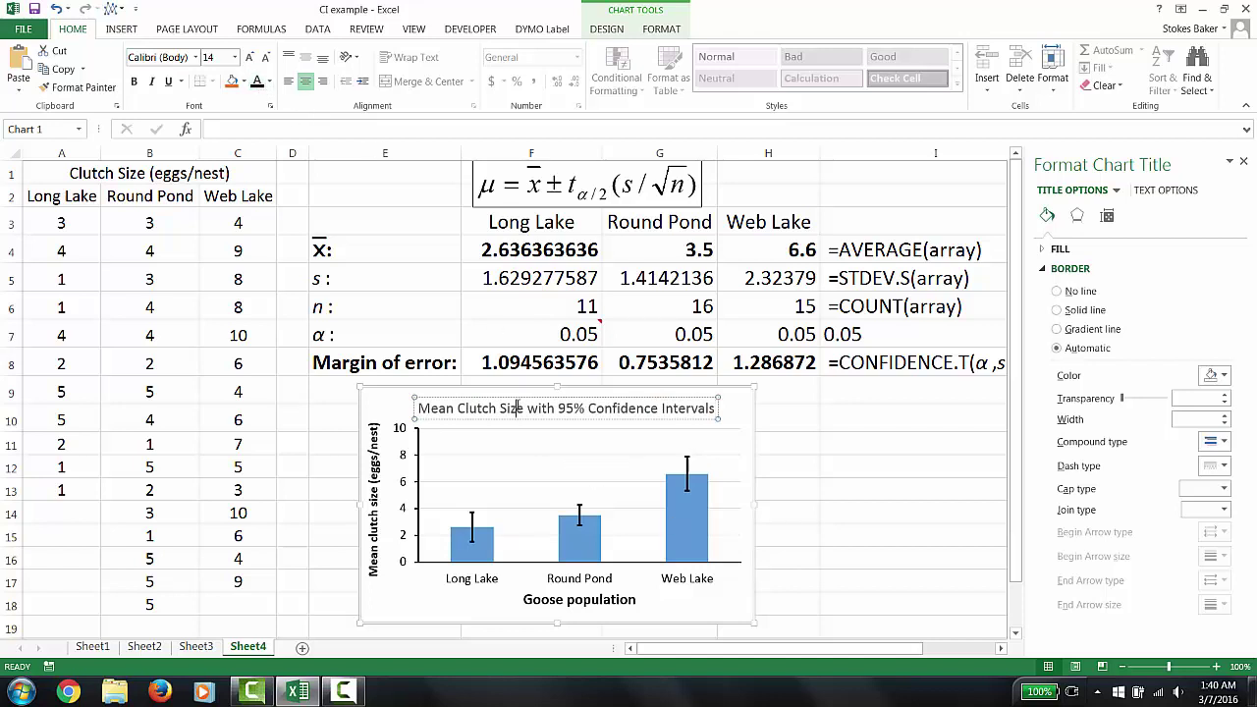
Nudge the chart title slightly up and to the right above the plot, and deselect the chart.
left_click_drag(420, 408, 717, 407)
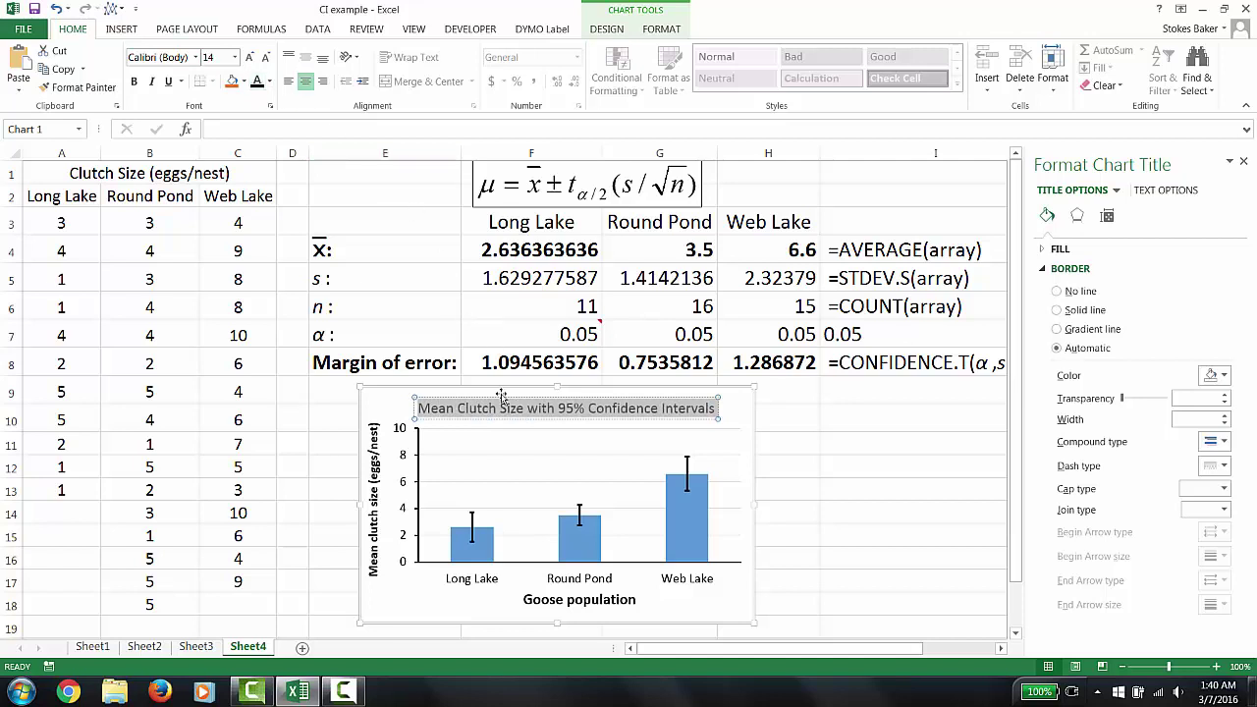
mouse_move(504, 397)
left_mouse_down()
mouse_move(473, 389)
mouse_move(515, 390)
left_mouse_up()
left_click(886, 488)
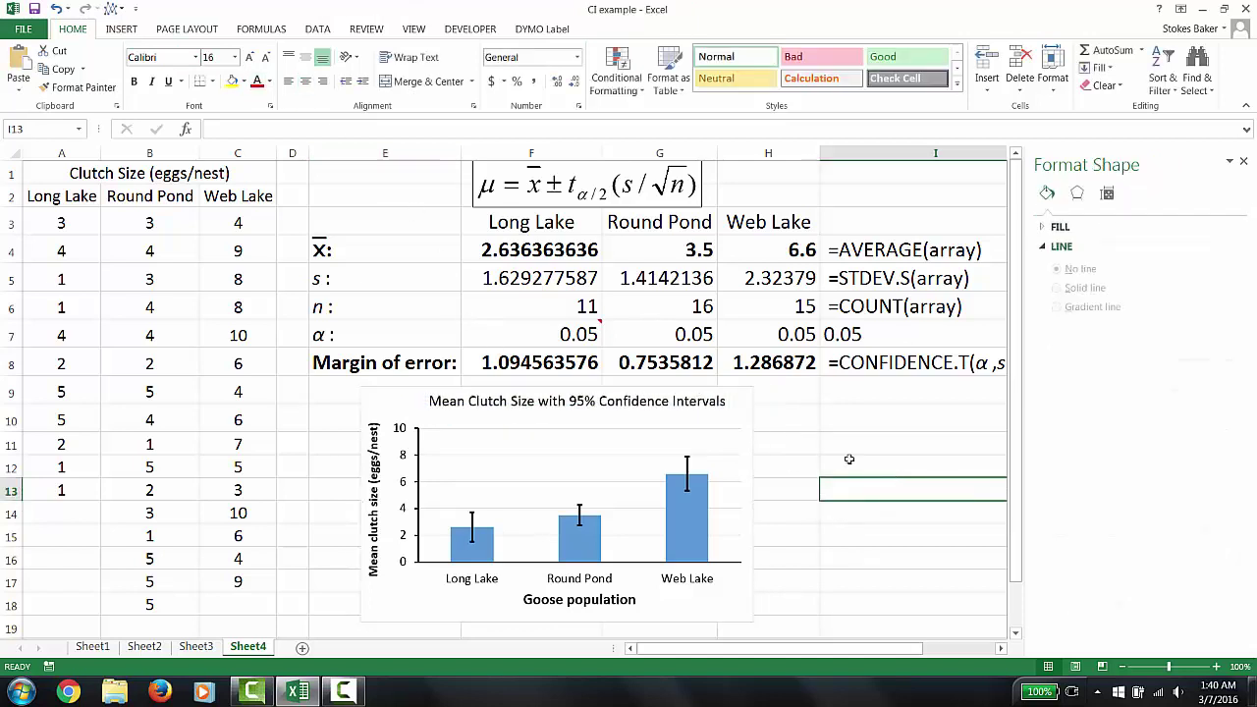